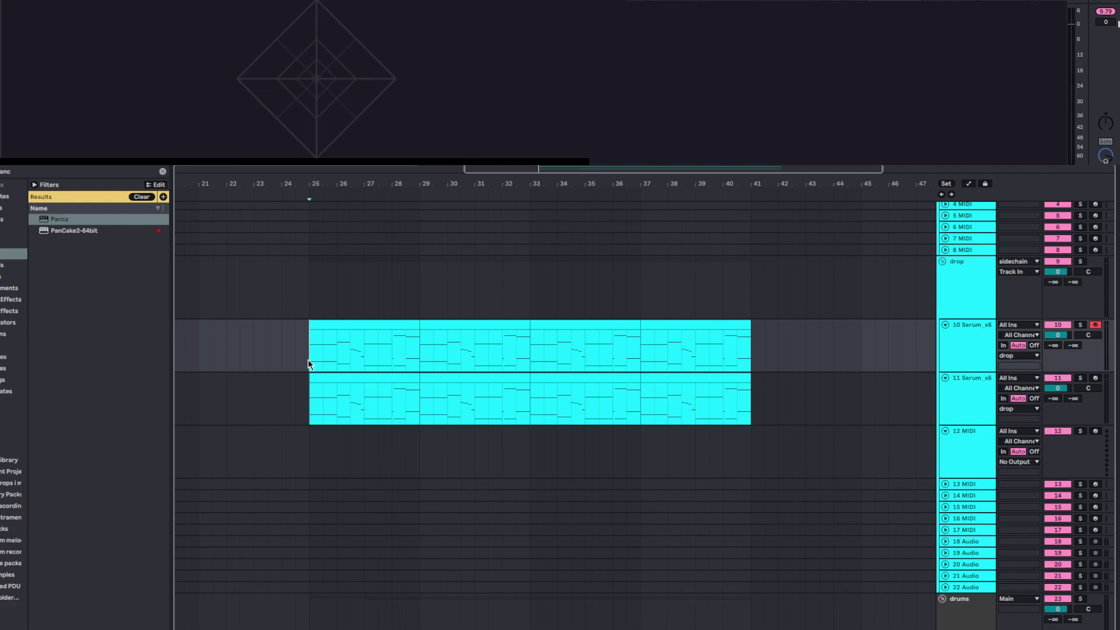
Step: Play the drop on the two Serum tracks from the insert mark at bar 25
key("space")
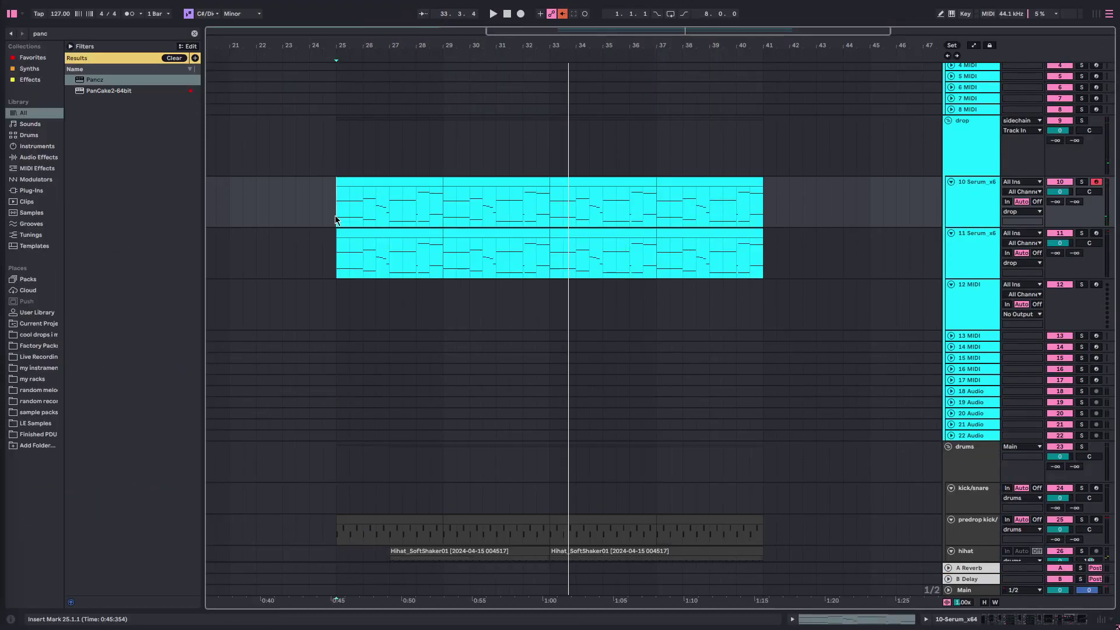
Step: Select the drums track and play the drop from bar 25
scroll(592, 395, "down", 5)
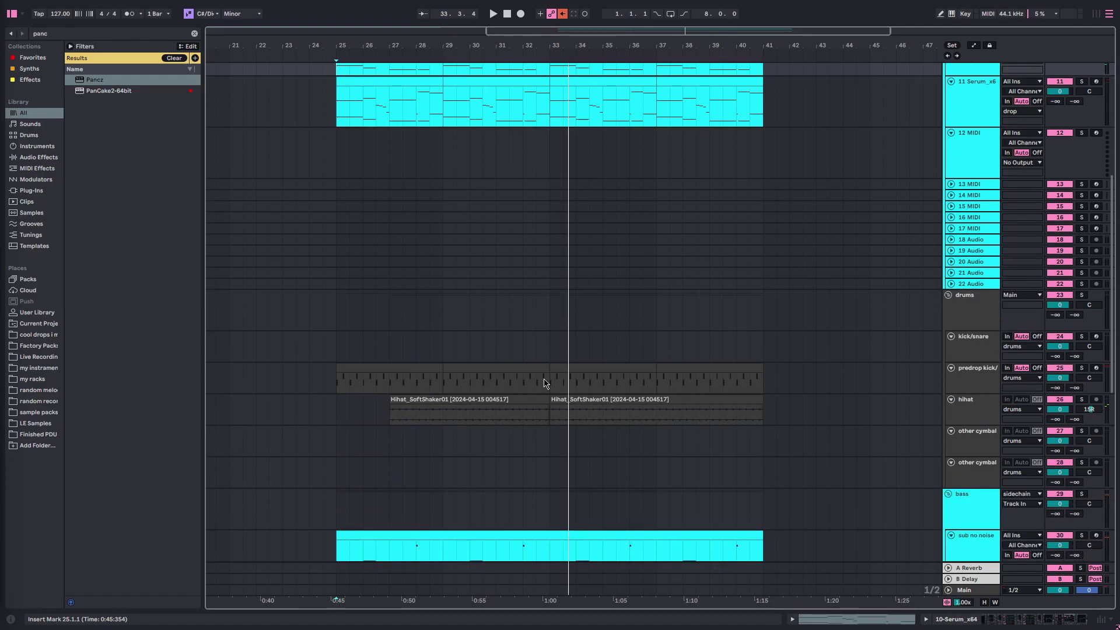
scroll(544, 384, "up", 3)
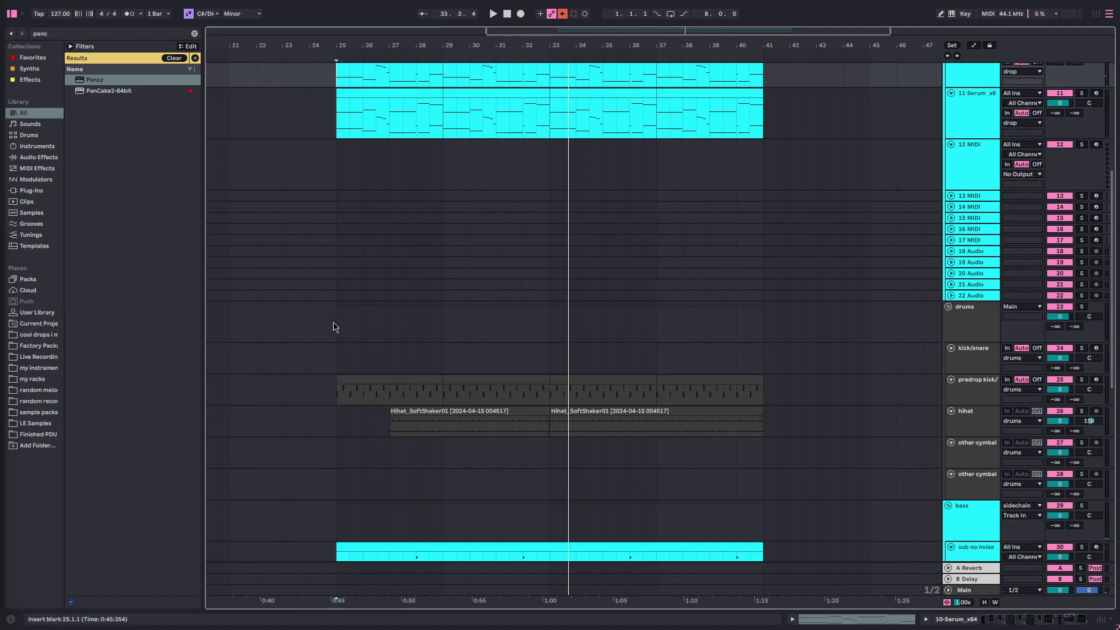
left_click(335, 326)
key("space")
scroll(377, 385, "up", 3)
scroll(366, 384, "down", 3)
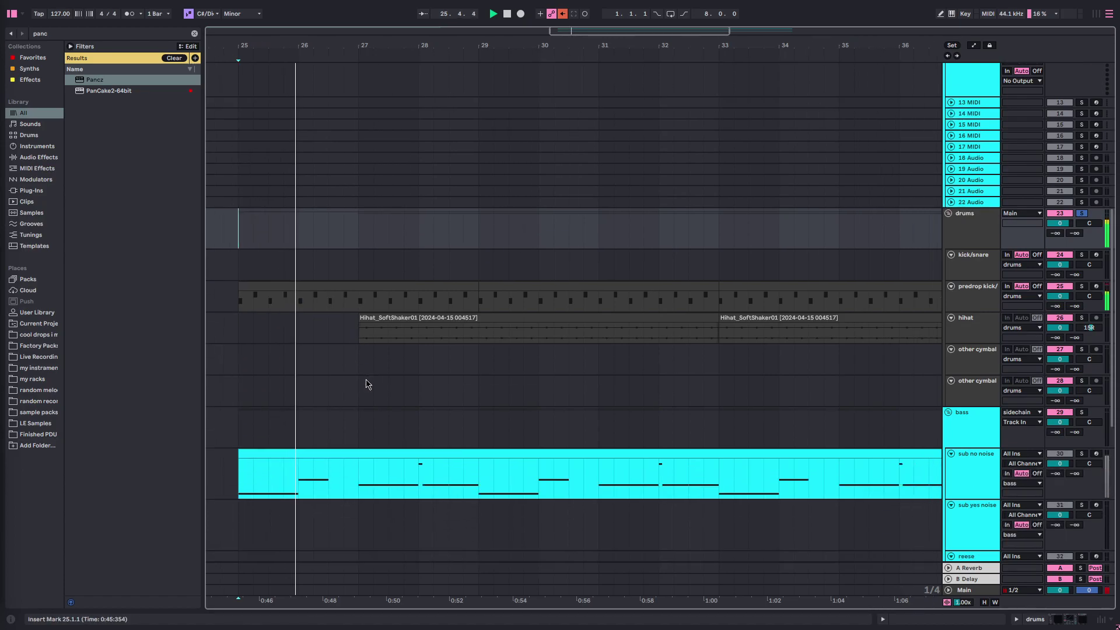
scroll(366, 384, "down", 5)
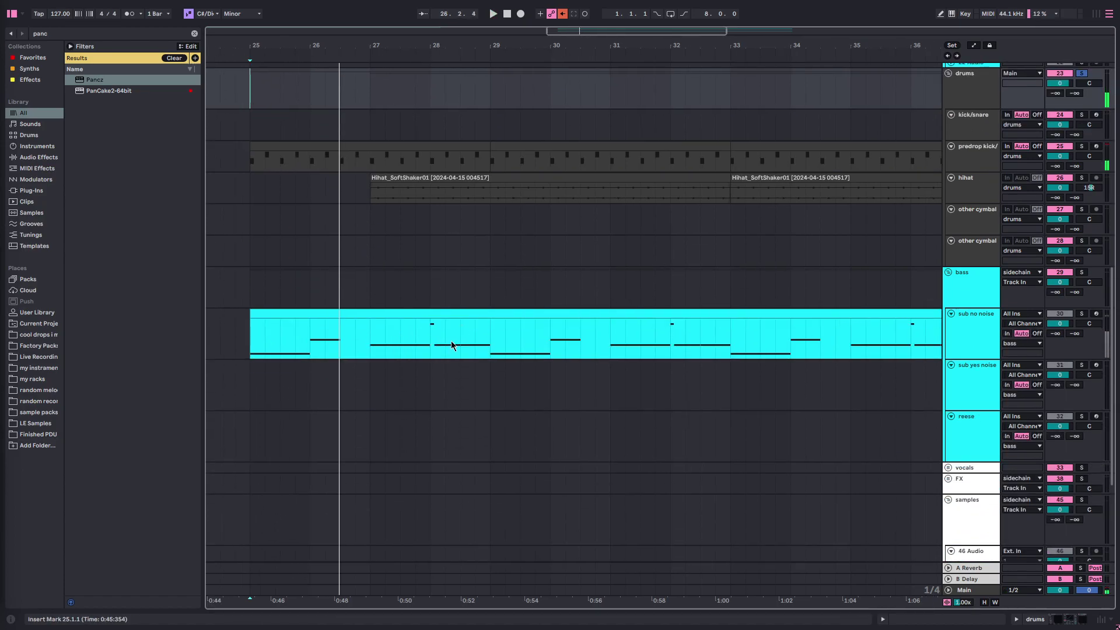
Step: Show the sub no noise track's Serum, Saturator and EQ Eight chain while replaying from bar 25
left_click(257, 346)
key("space")
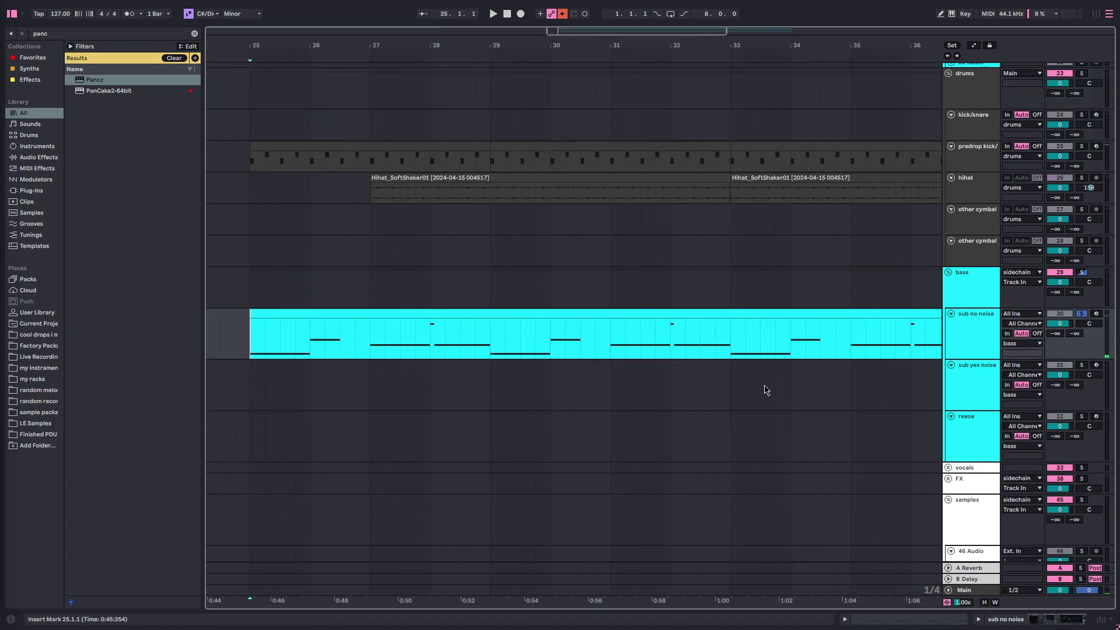
key("space")
double_click(967, 349)
scroll(570, 316, "down", 2)
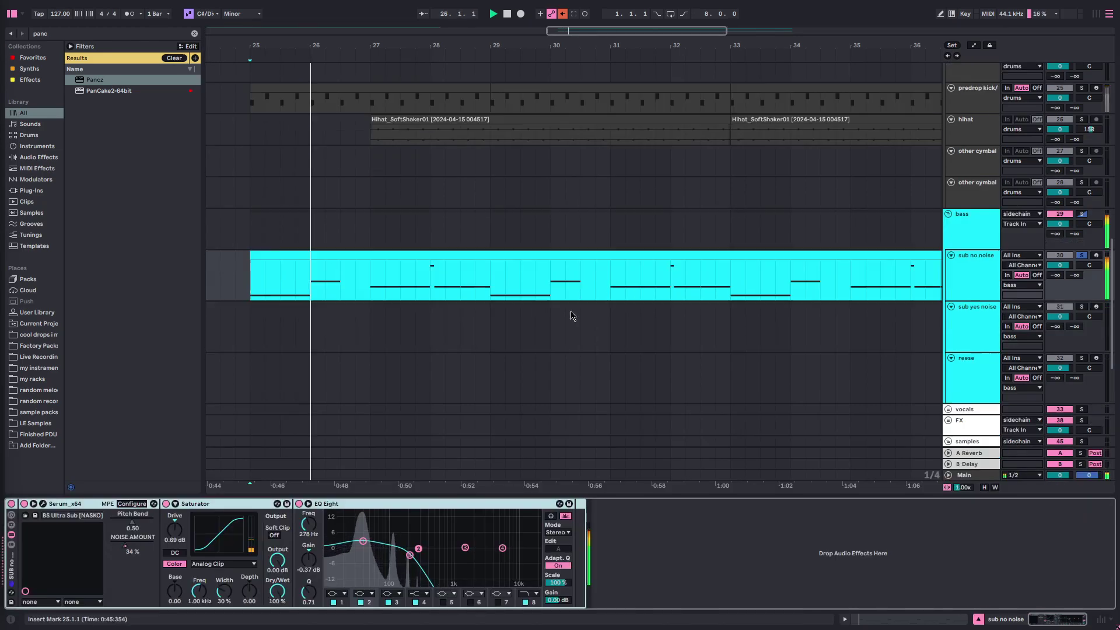
scroll(570, 315, "down", 8)
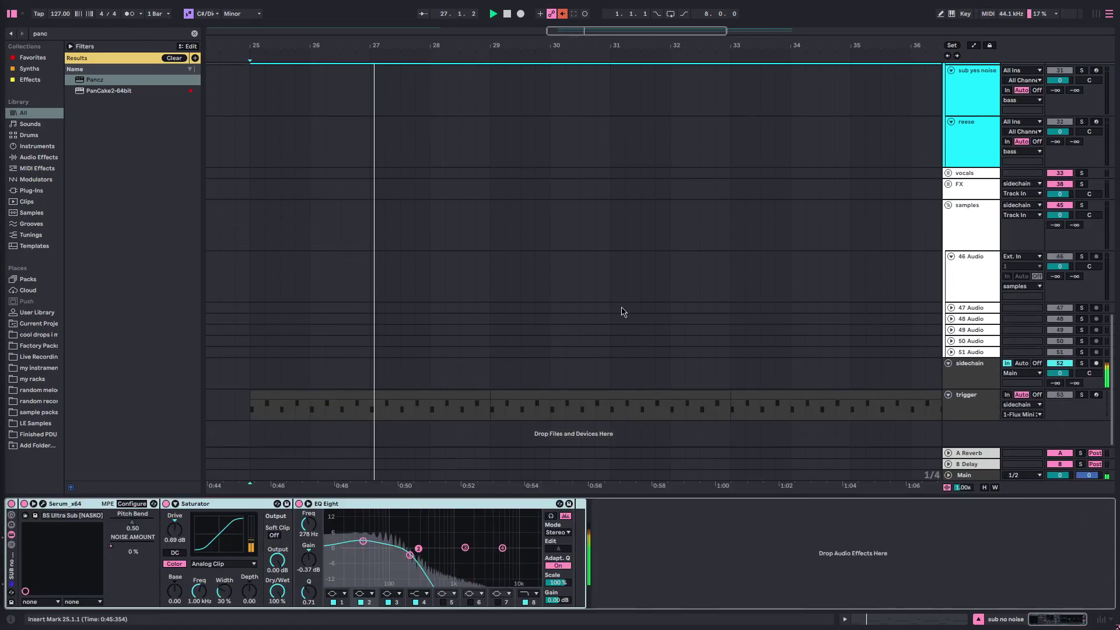
scroll(623, 315, "down", 3)
scroll(601, 300, "up", 10)
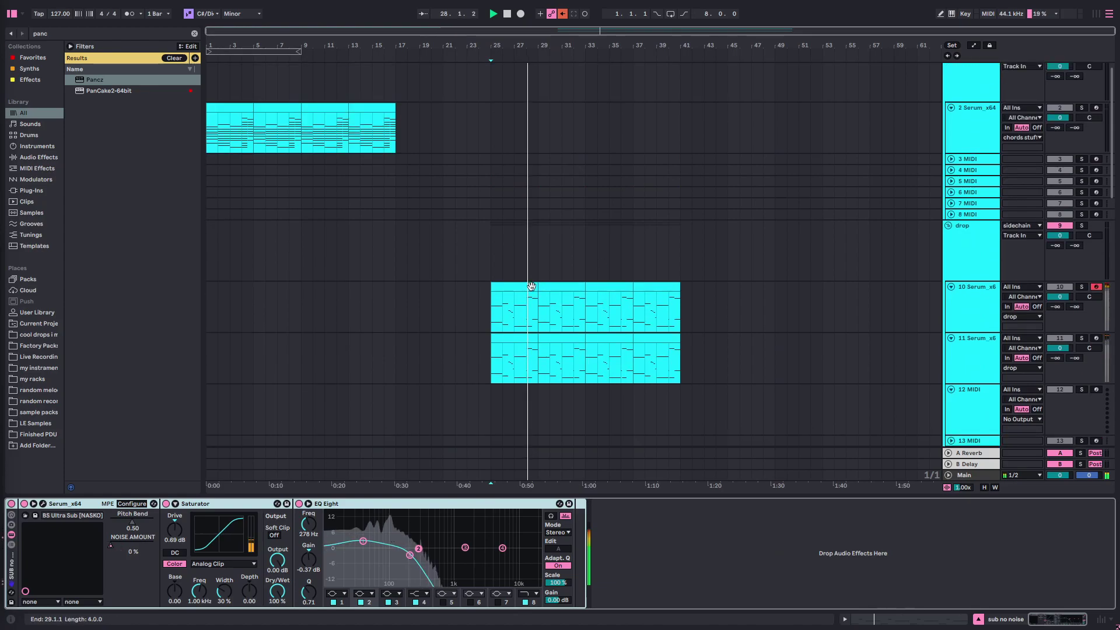
Step: Audition track 10's effects chain during playback from bar 25
scroll(491, 315, "up", 3)
left_click(492, 315)
key("space")
key("space")
scroll(521, 309, "right", 3)
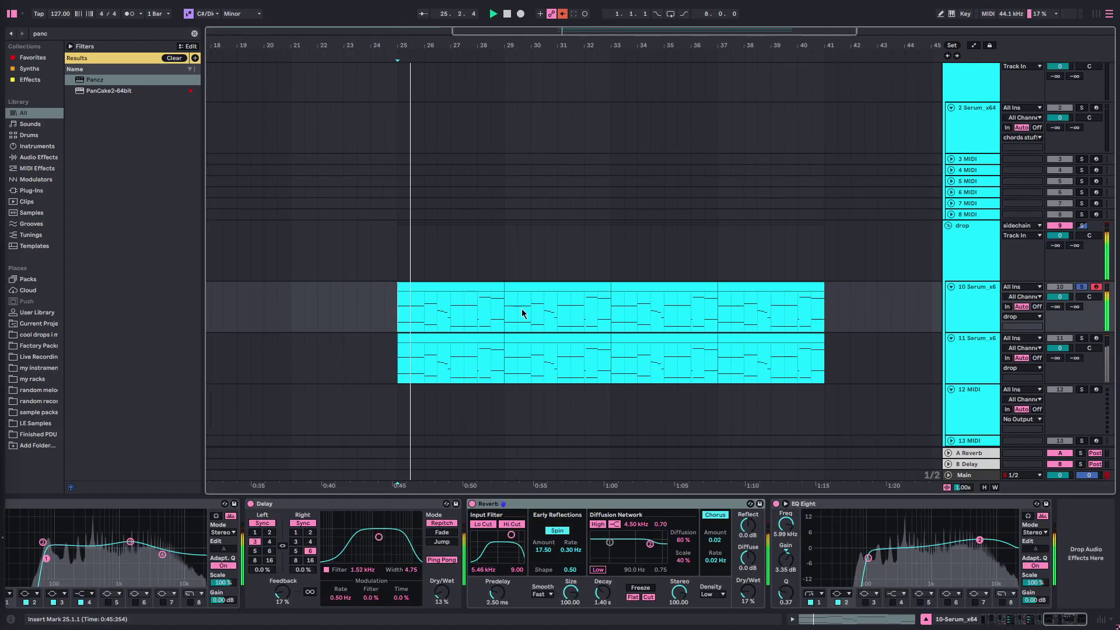
scroll(521, 309, "right", 3)
scroll(523, 306, "down", 1)
key("space")
Step: Audition track 11's chain, then return to track 10's Delay and Reverb
left_click(327, 347)
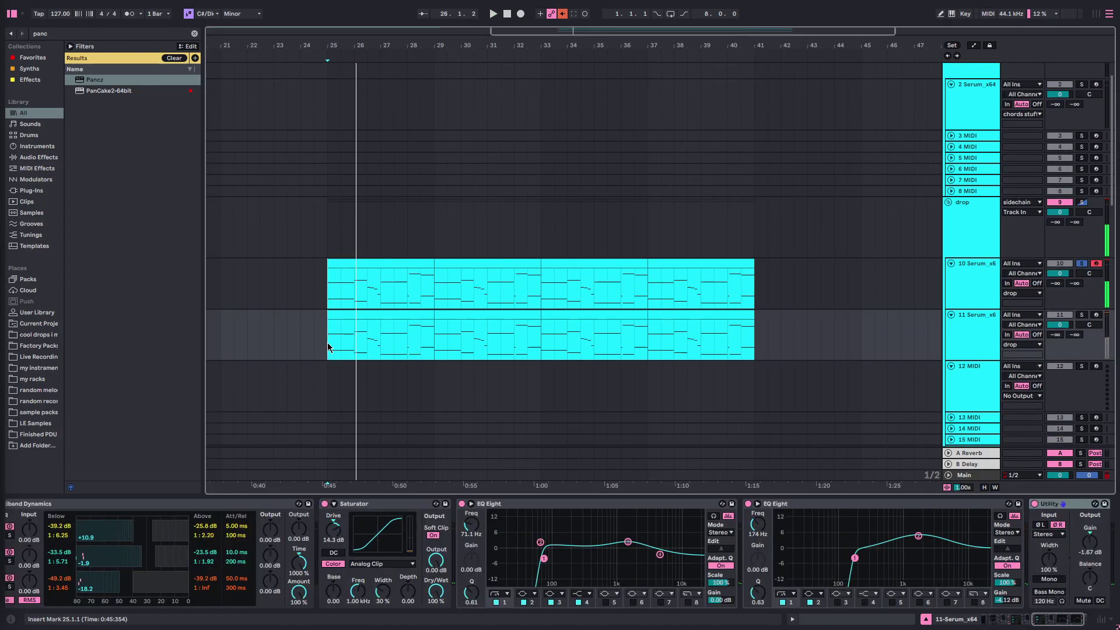
key("space")
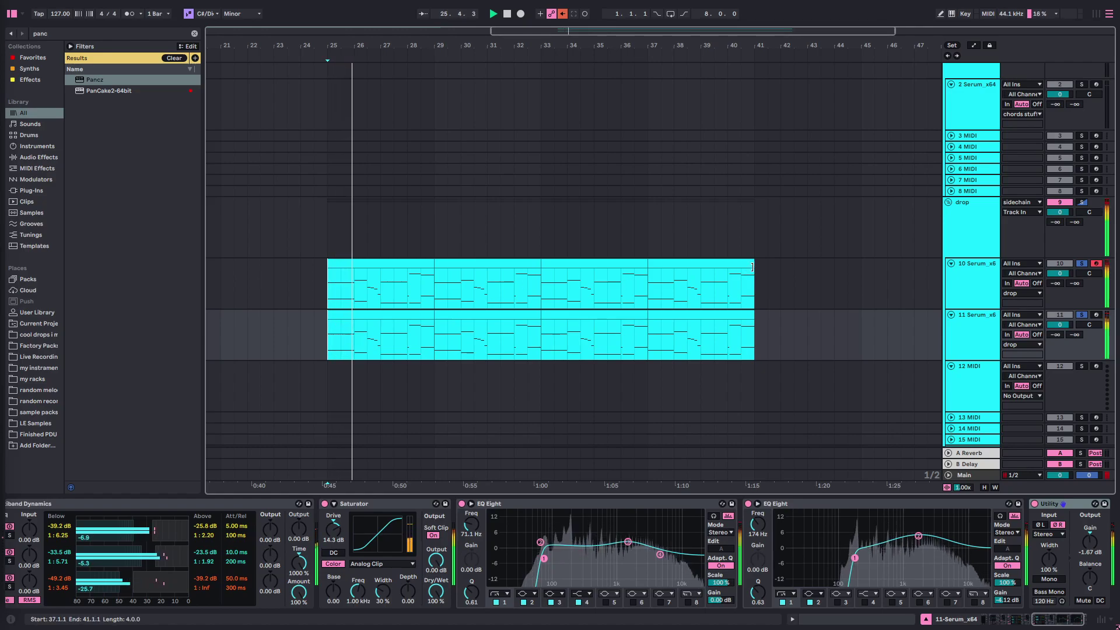
left_click(958, 283)
scroll(843, 310, "left", 2)
scroll(828, 300, "down", 1)
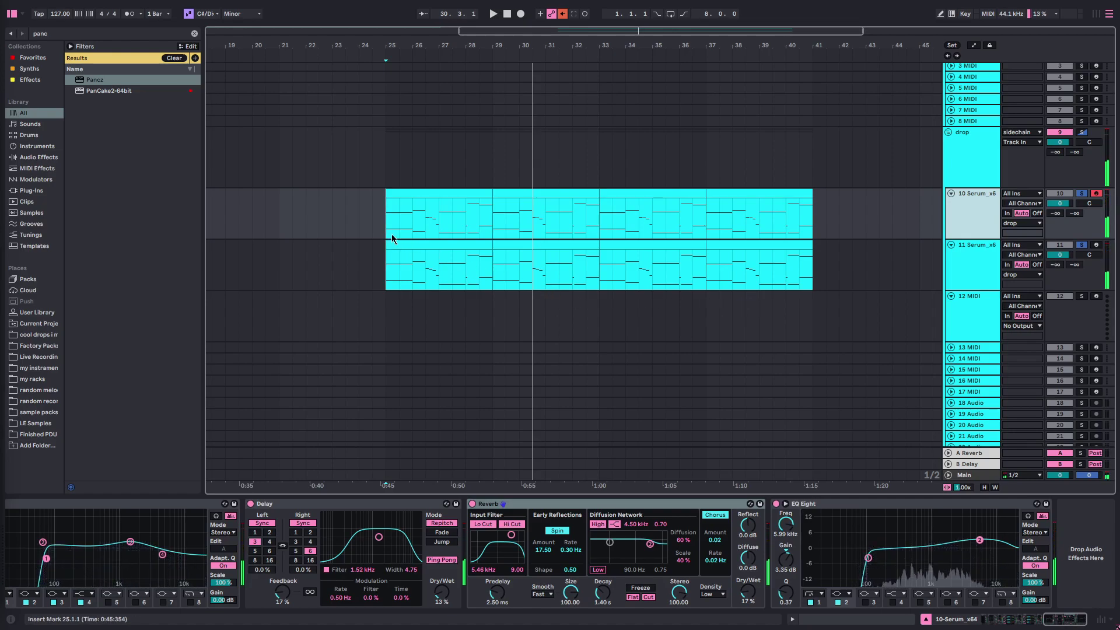
Step: Replay from bar 25 and select bars 23 to 40 on track 10's clip
key("space")
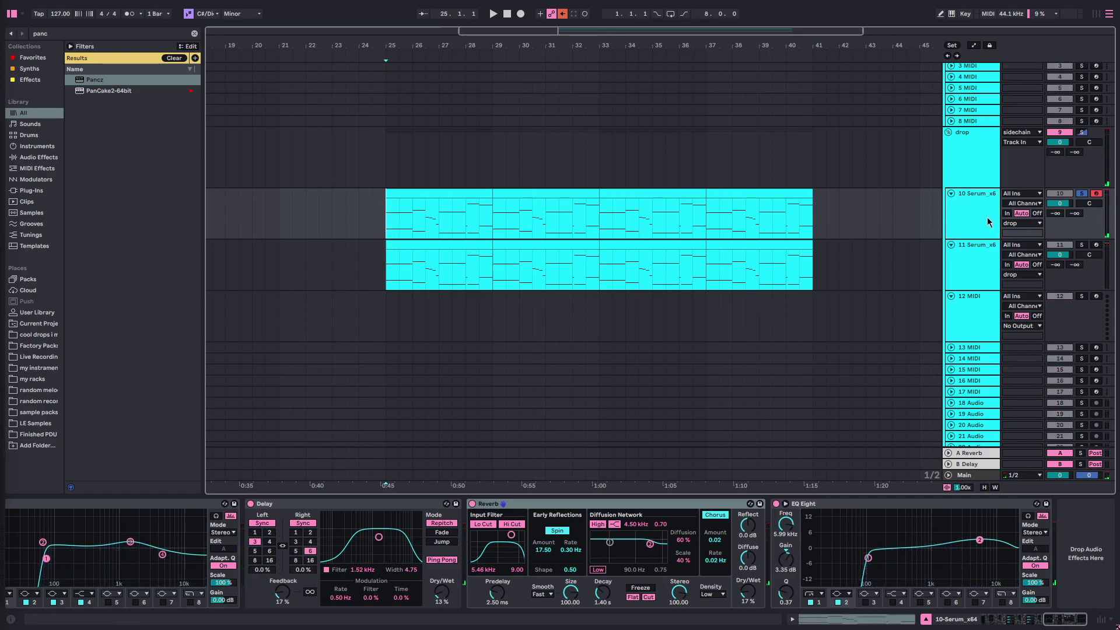
key("space")
scroll(391, 239, "left", 3)
left_click_drag(415, 233, 865, 193)
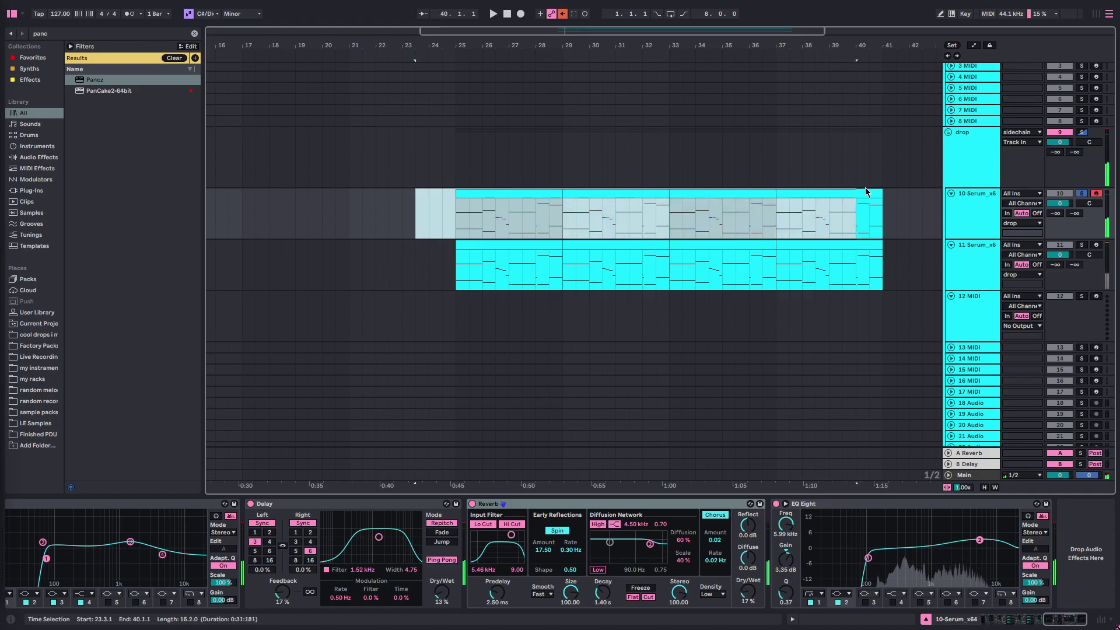
Step: Clear the time selection and switch off Auto Filter through Multiband Dynamics on track 10
left_click(916, 205)
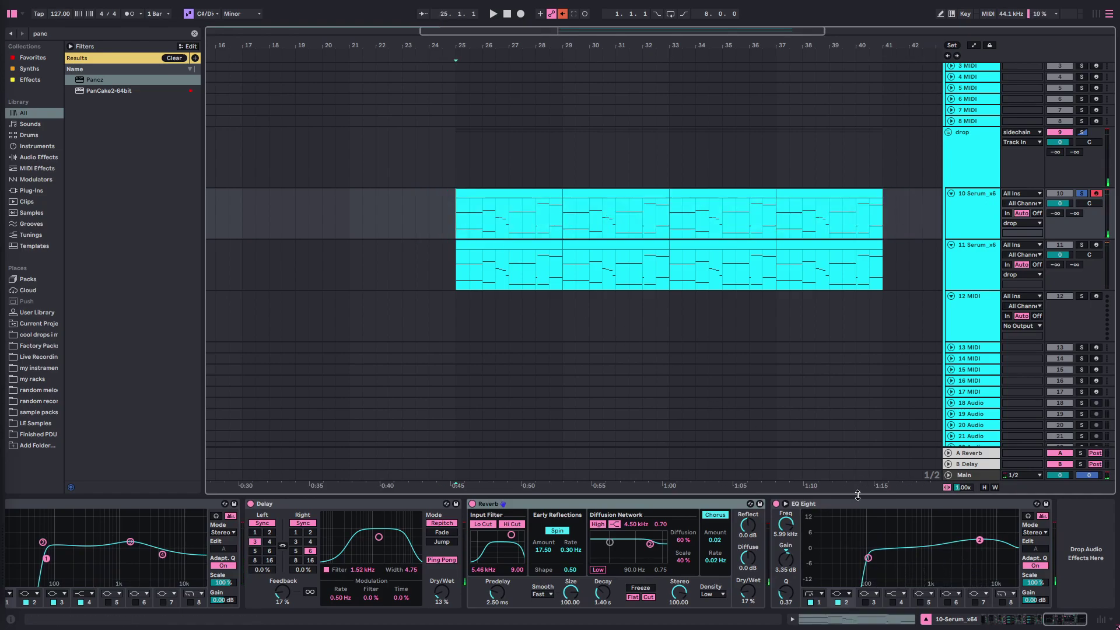
scroll(707, 548, "up", 10)
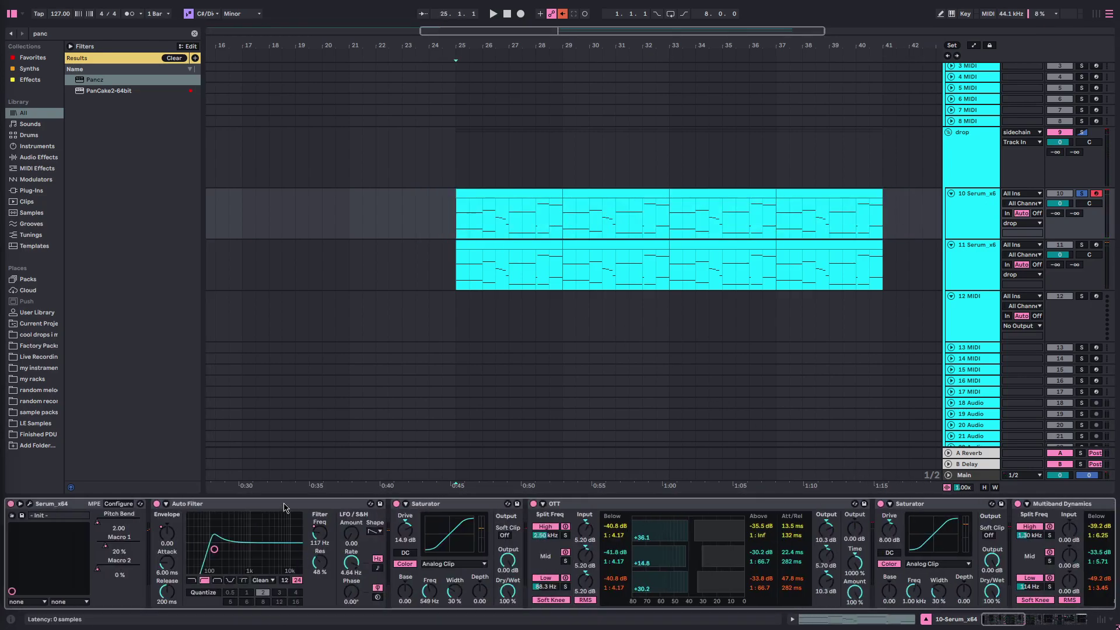
left_click(208, 505, "shift")
left_click(157, 503)
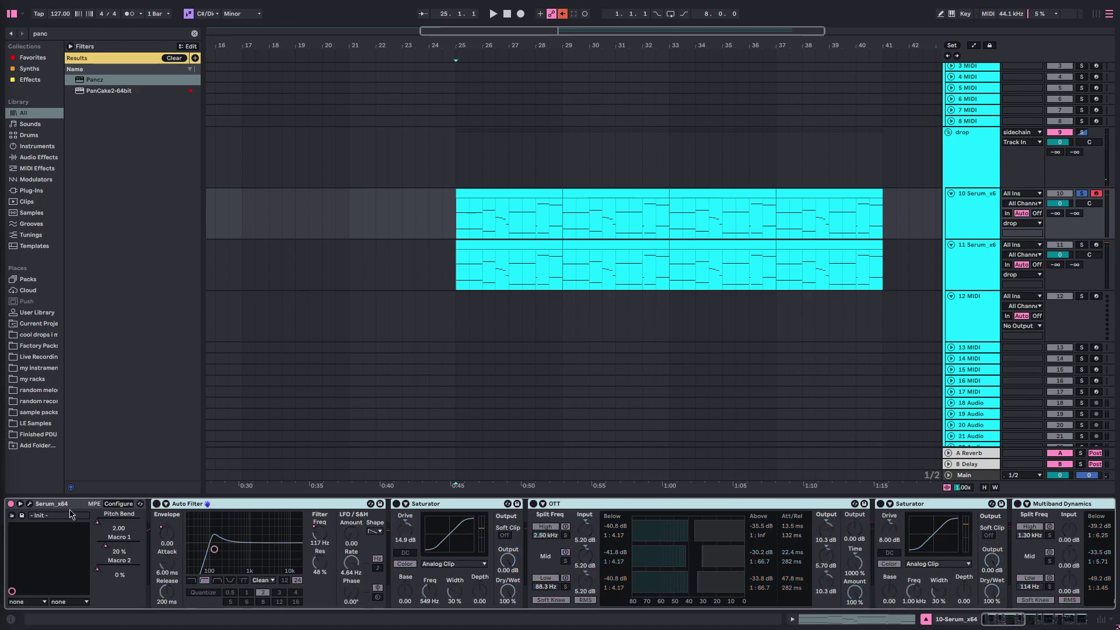
Step: Open track 10's Serum editor, position it near the top, and start playback
left_click(30, 504)
left_click_drag(402, 125, 781, 232)
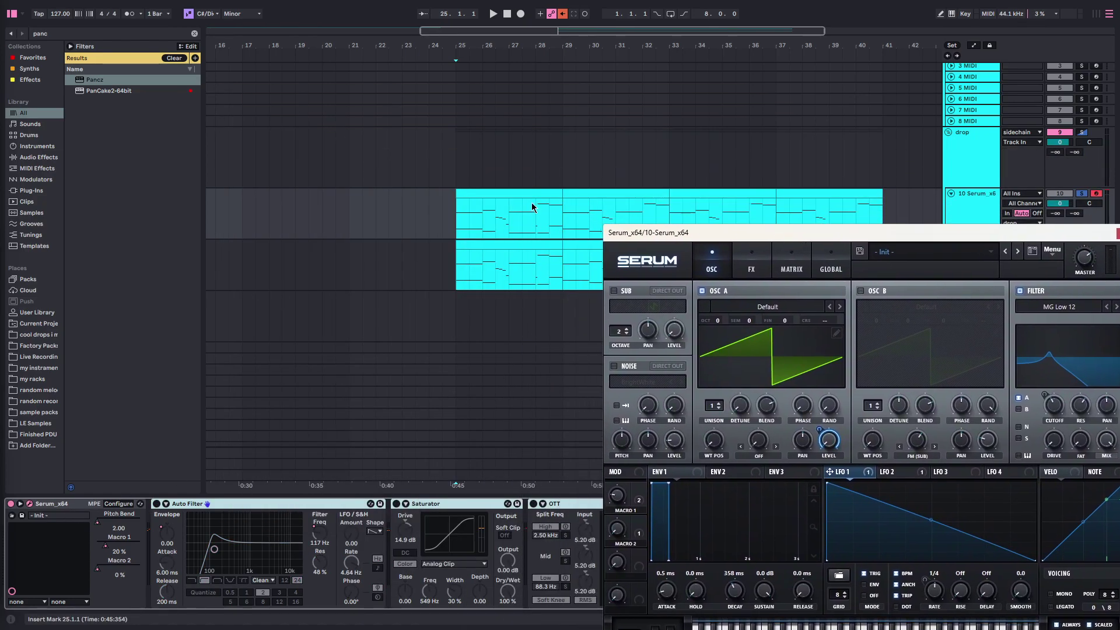
scroll(532, 206, "right", 3)
key("space")
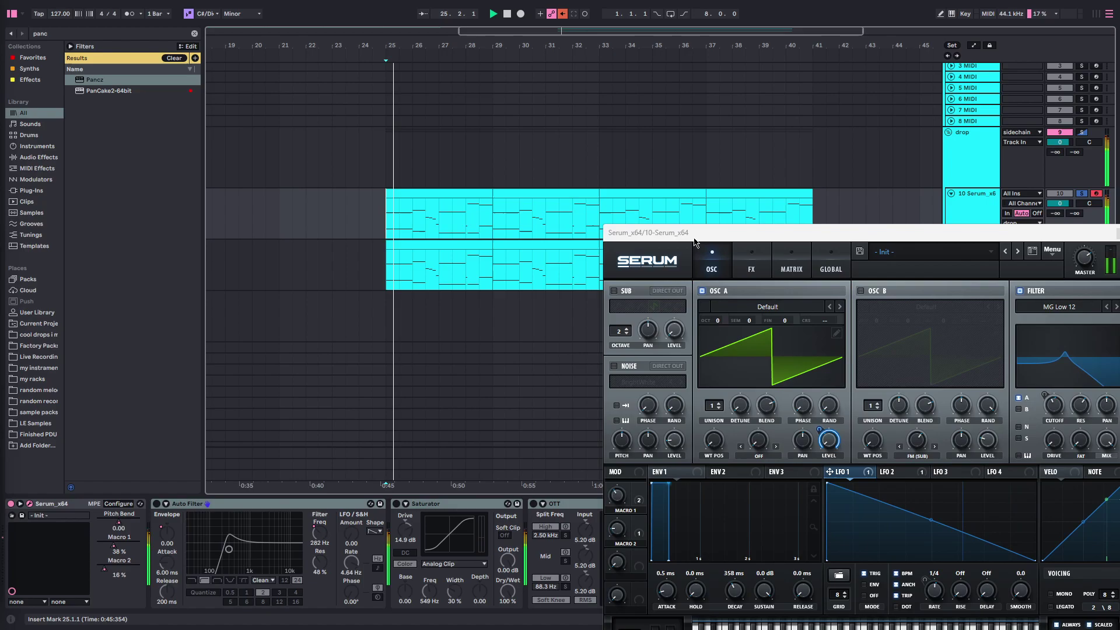
left_click_drag(694, 243, 577, 149)
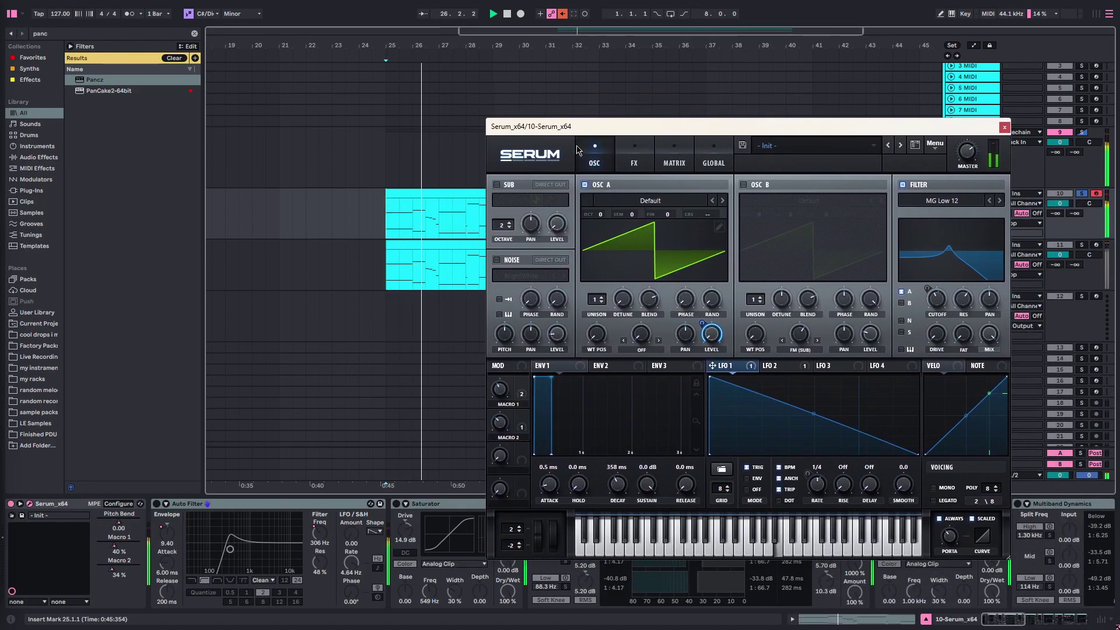
Step: Show track 10's automation envelopes including Serum Macro 2, narrow the browser, and reposition the Serum editor
key("a")
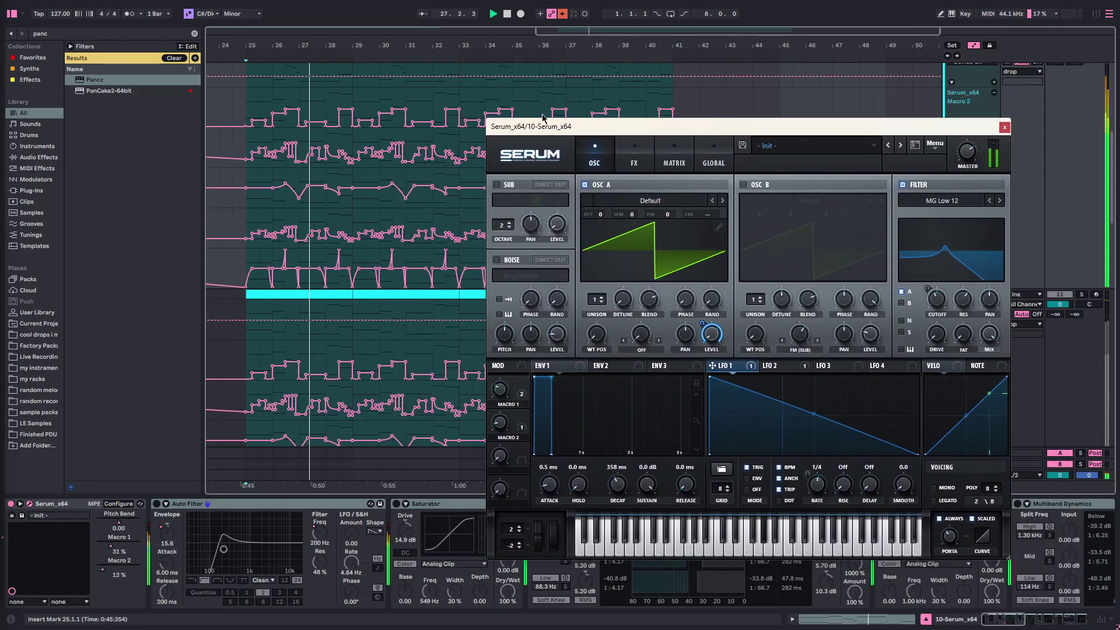
left_click_drag(543, 116, 749, 103)
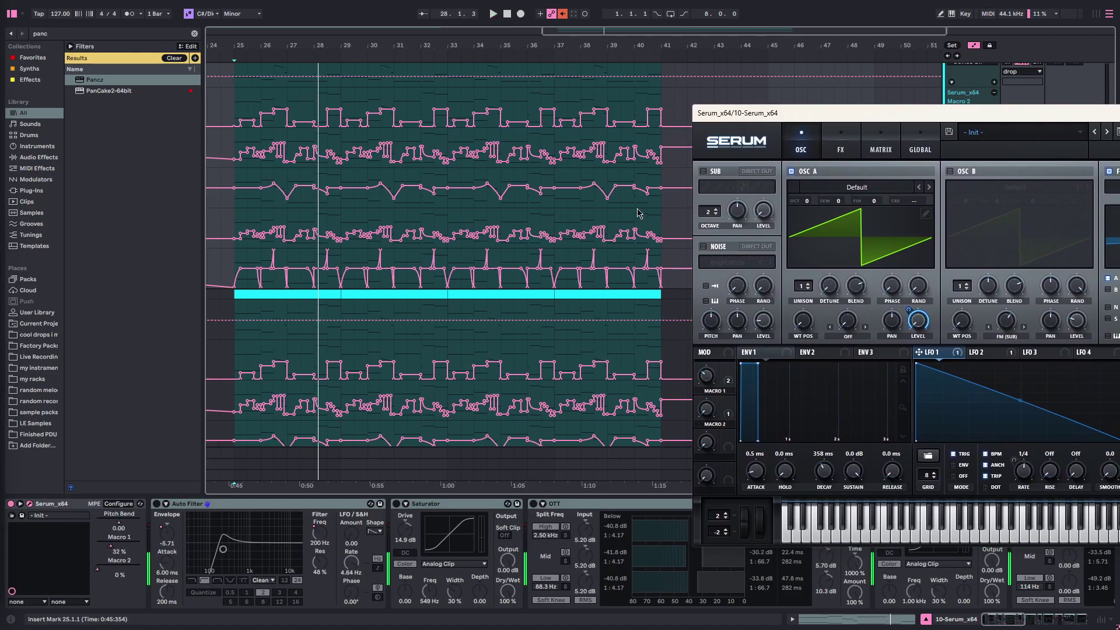
scroll(466, 204, "up", 3)
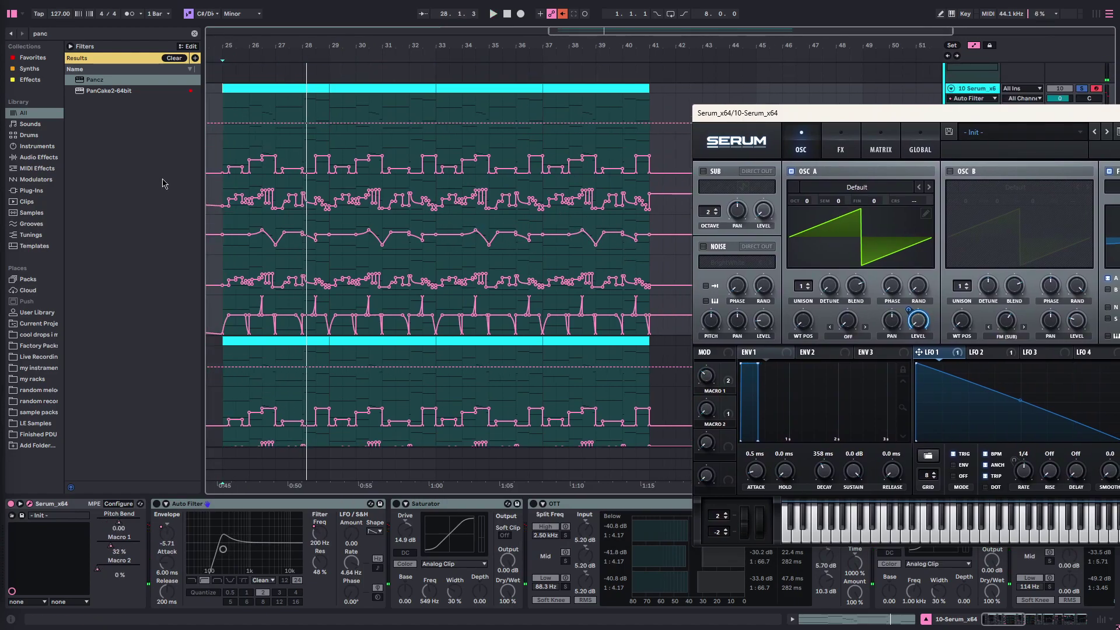
left_click_drag(204, 177, 165, 177)
scroll(290, 235, "up", 3)
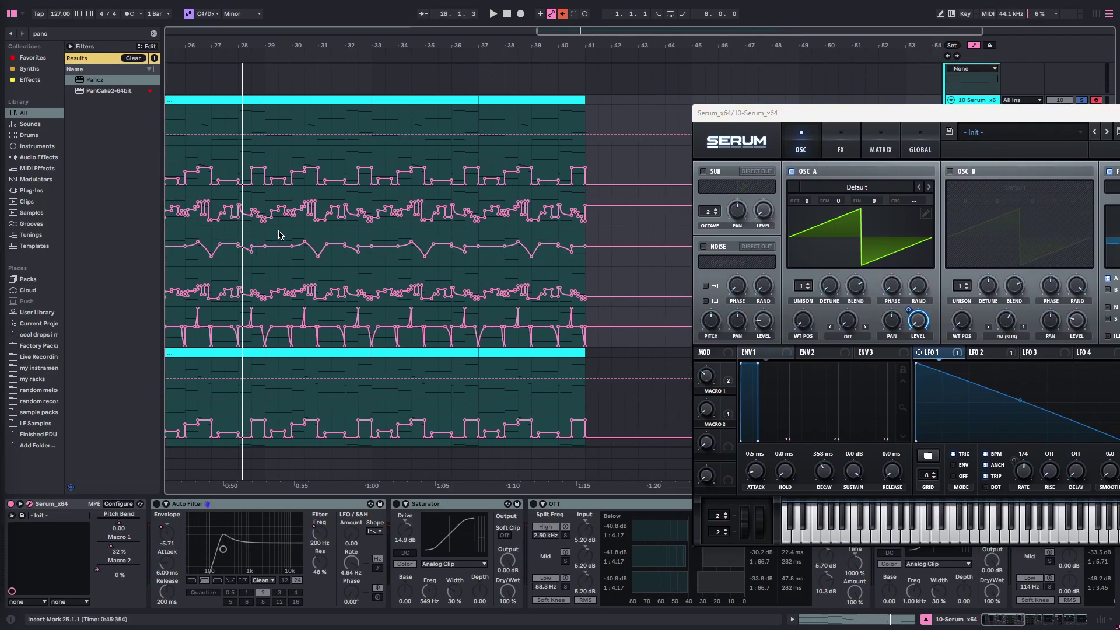
left_click_drag(753, 115, 555, 110)
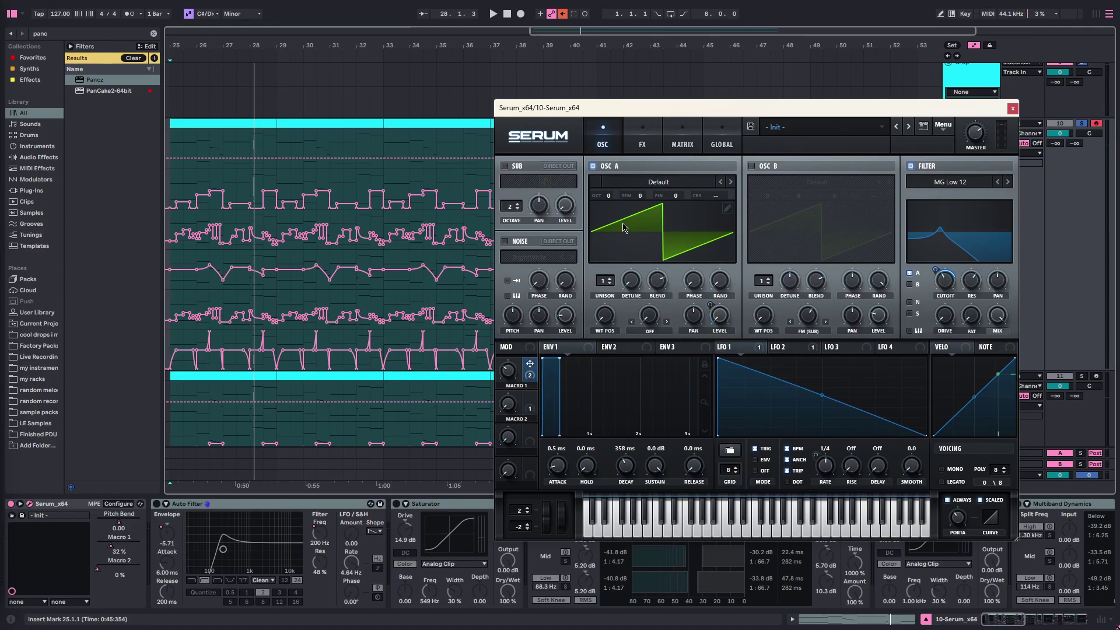
Step: Toggle Serum's filter off and back on
left_click(643, 143)
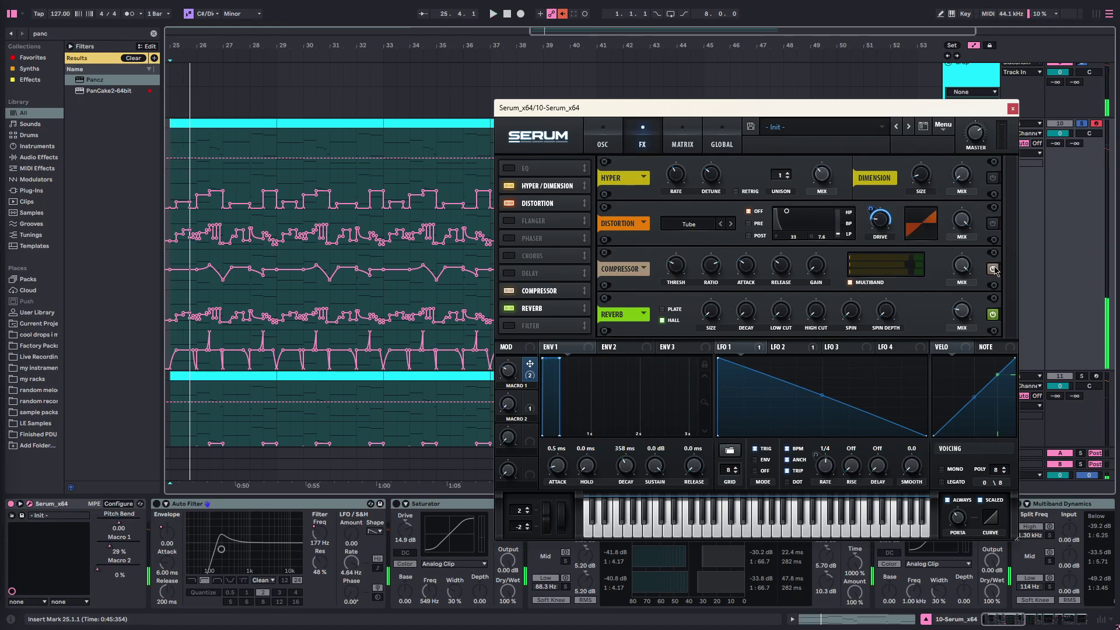
left_click(598, 146)
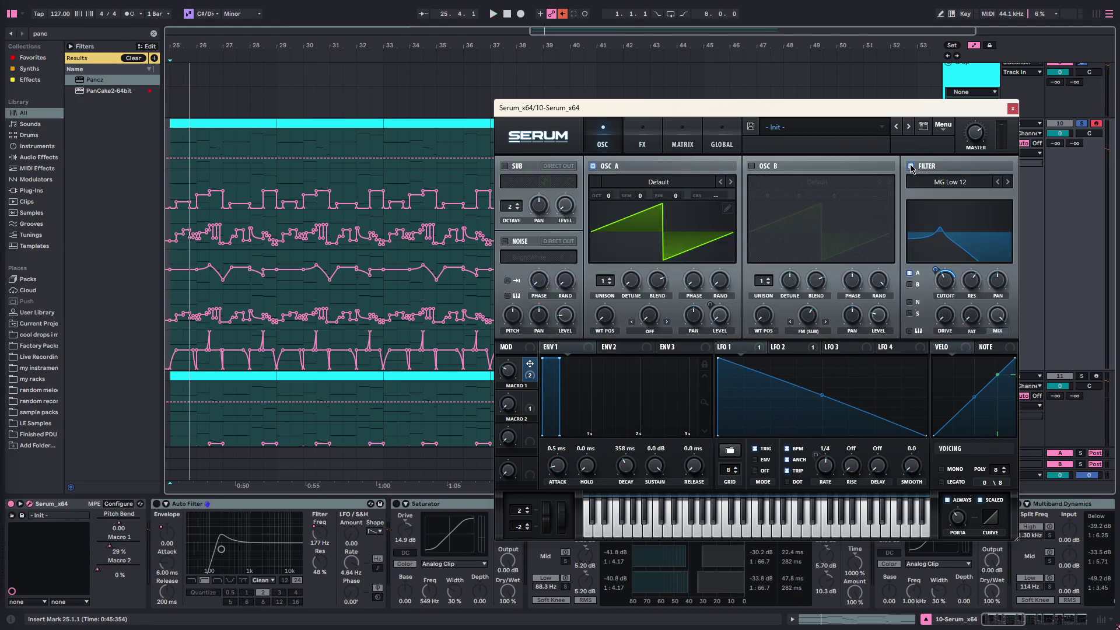
left_click(911, 166)
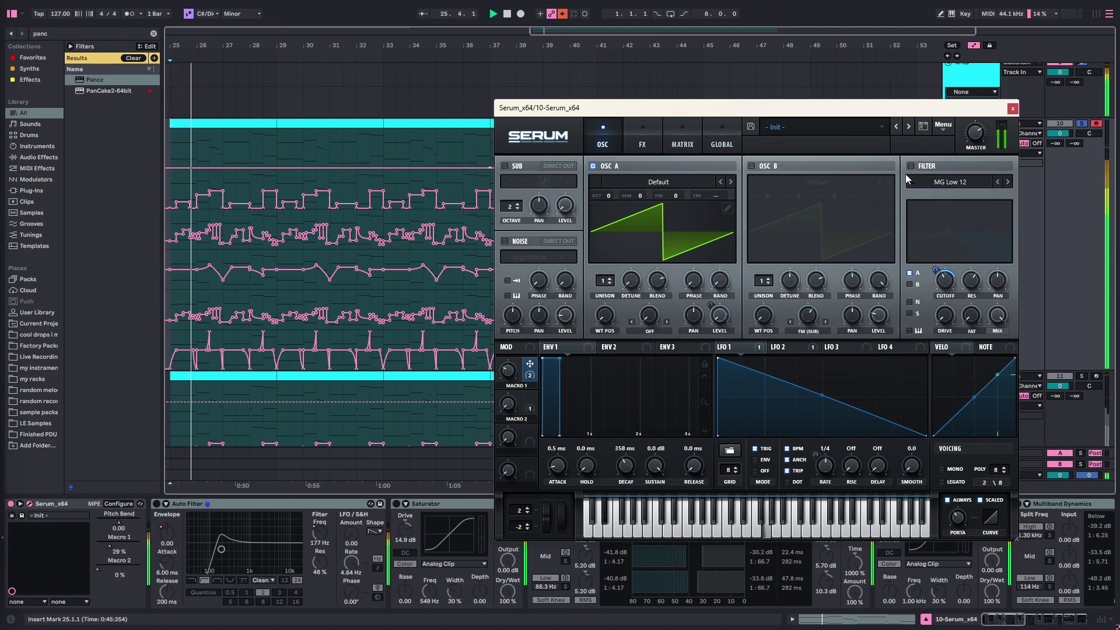
left_click(911, 166)
Step: Switch on Serum's Hyper/Dimension, Distortion, Compressor and Reverb effects
left_click(642, 143)
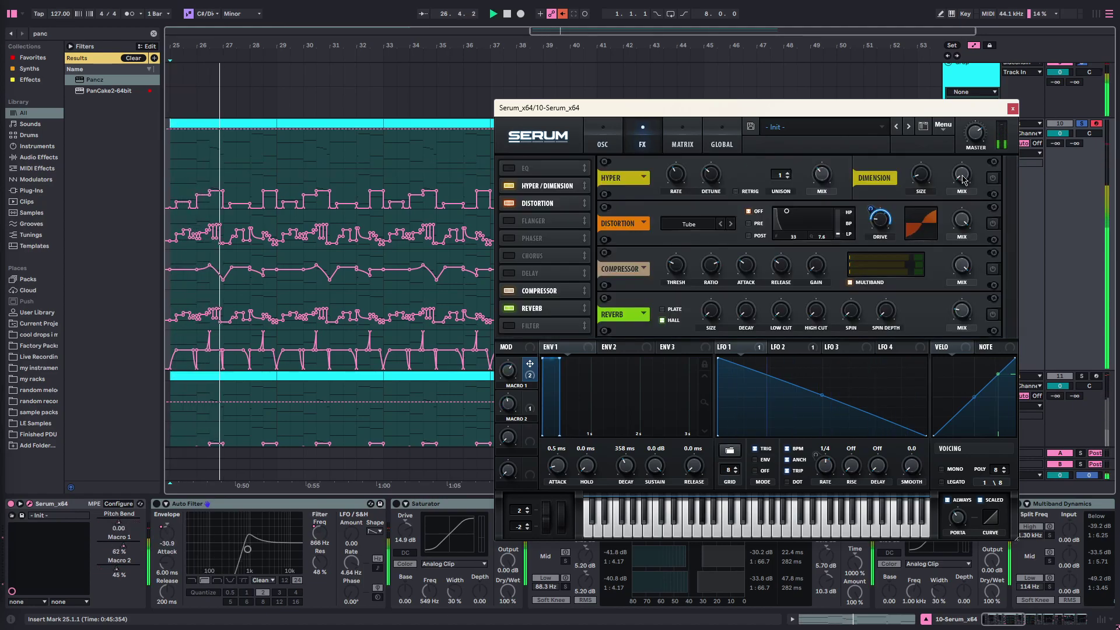
left_click(992, 177)
left_click(993, 224)
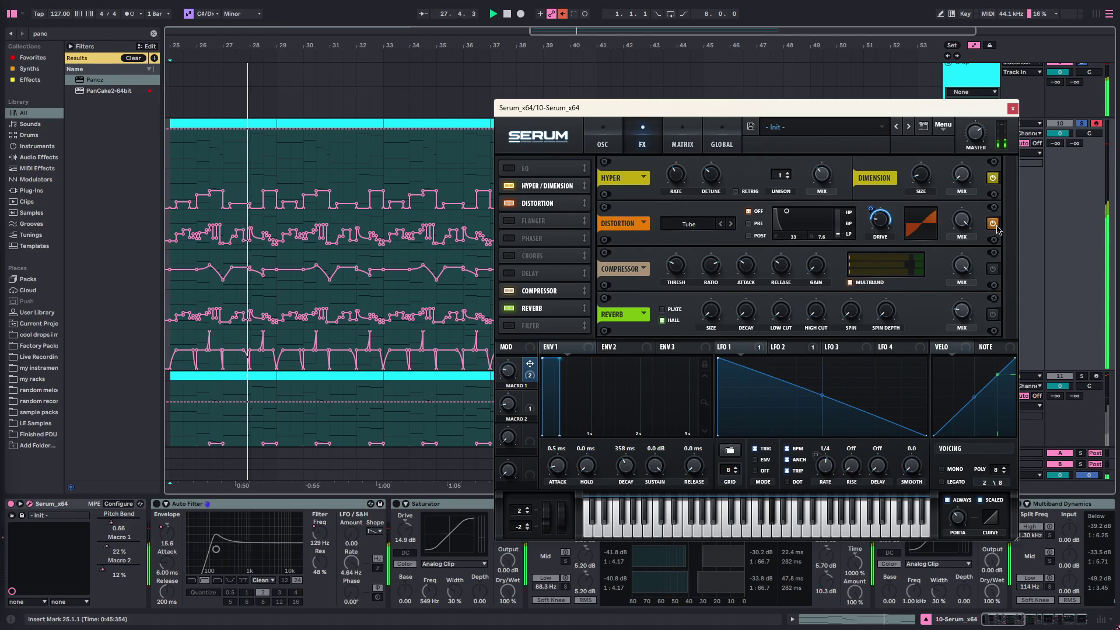
left_click(992, 268)
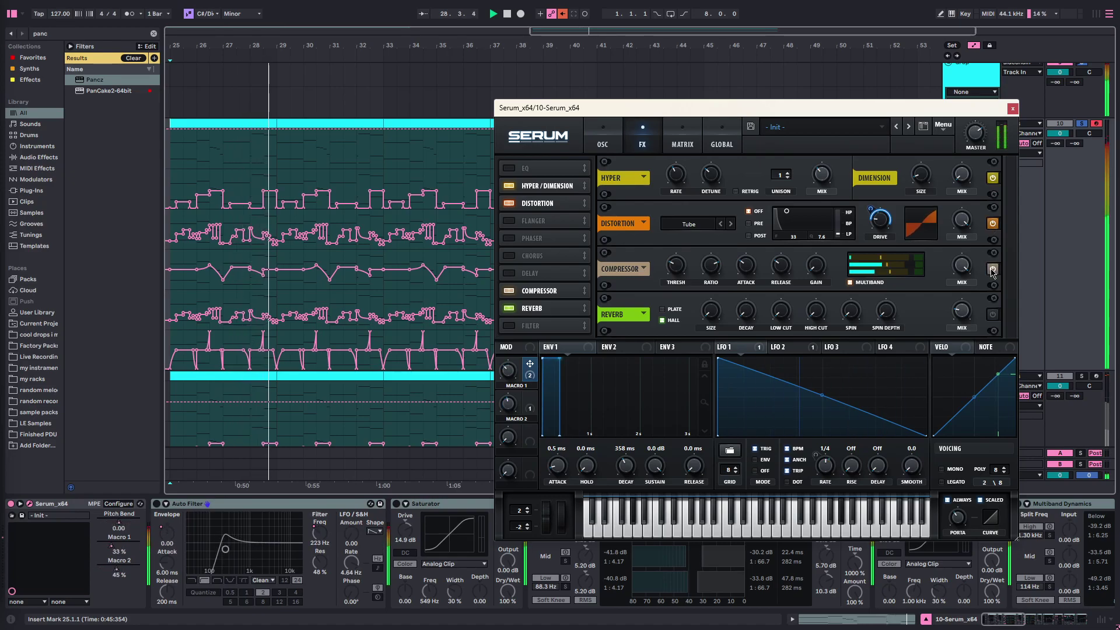
left_click(993, 314)
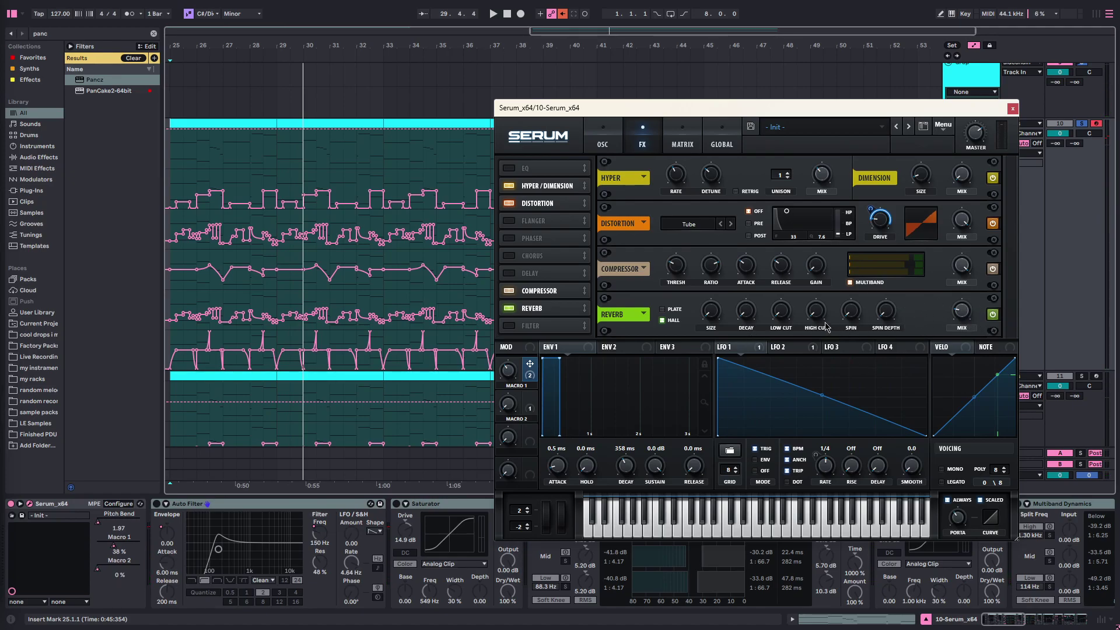
Step: Compare the sound with Reverb off and on during playback, then stop
key("space")
left_click(993, 315)
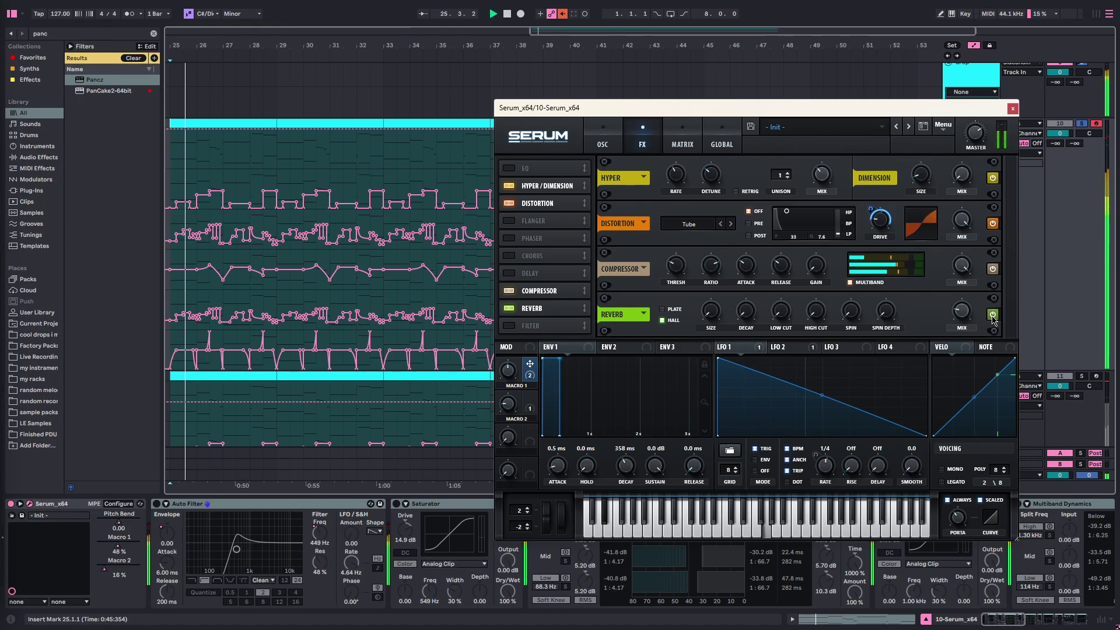
left_click(994, 315)
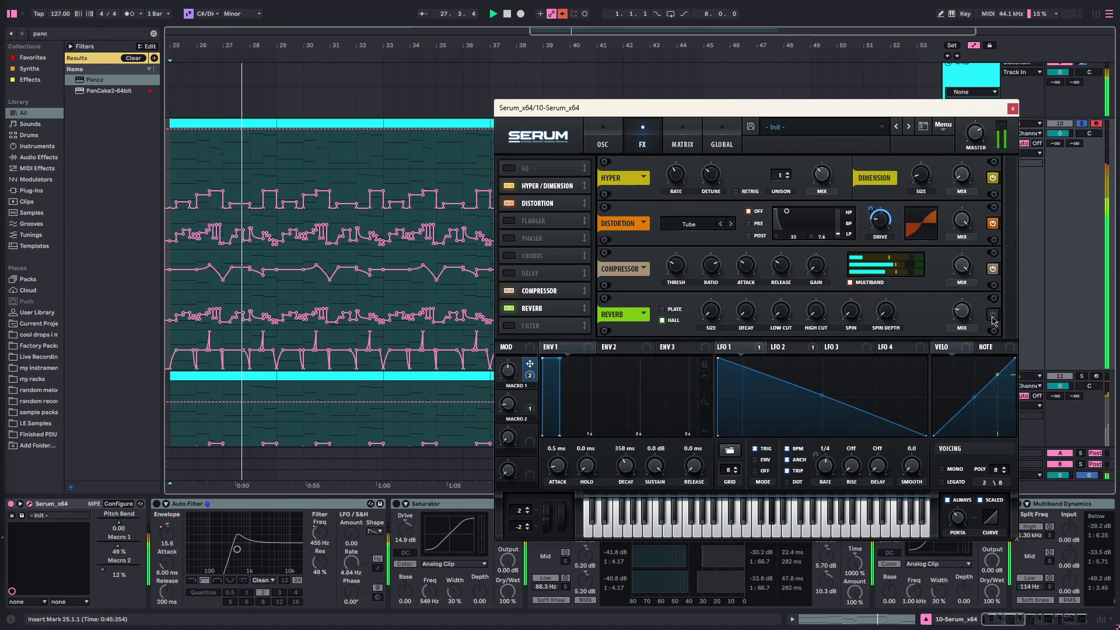
key("space")
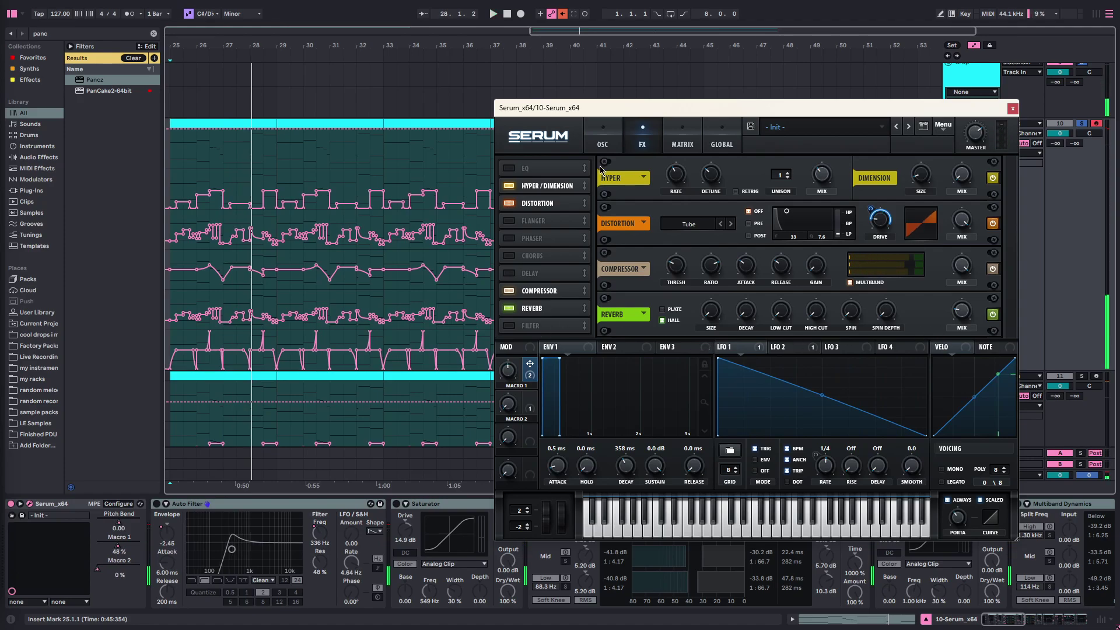
Step: Audition the patch on Serum's OSC and FX pages during playback, then close the Serum window
left_click(603, 140)
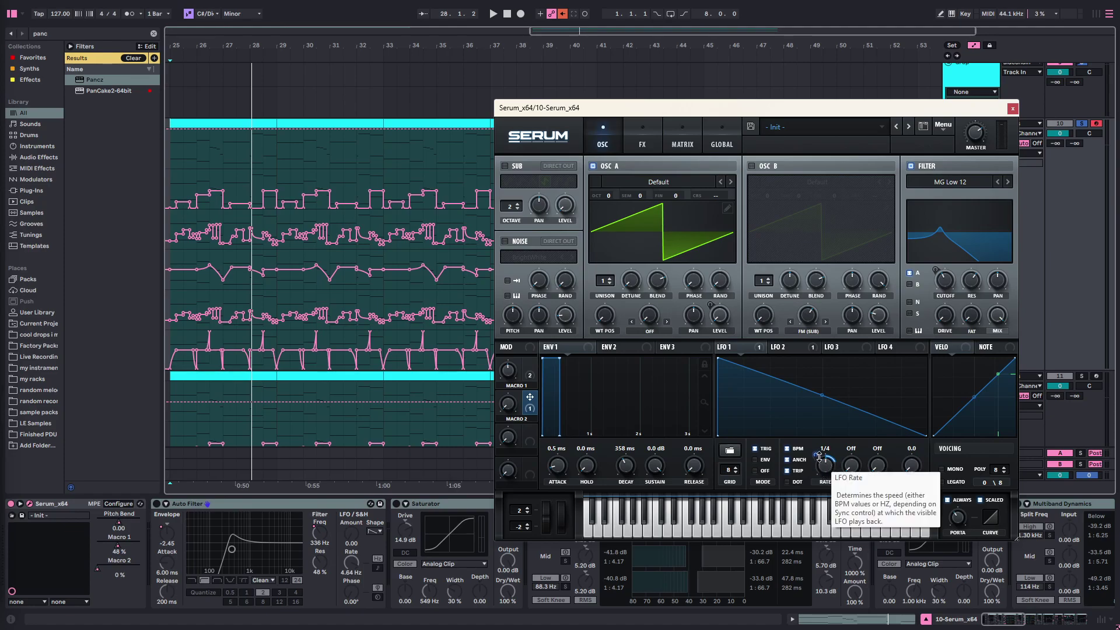
key("space")
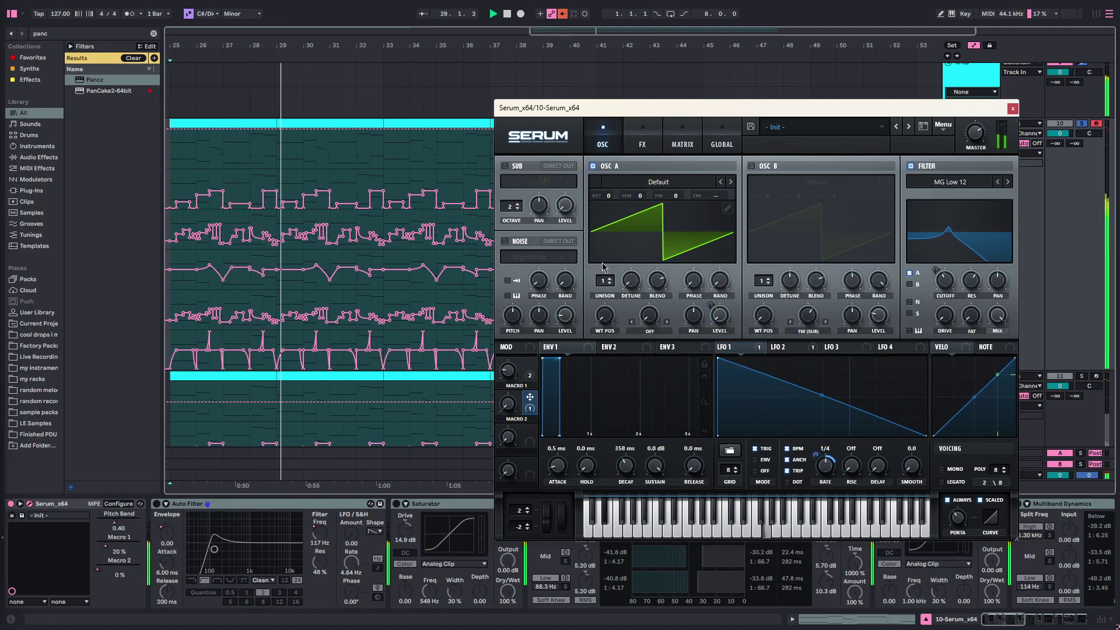
left_click(641, 139)
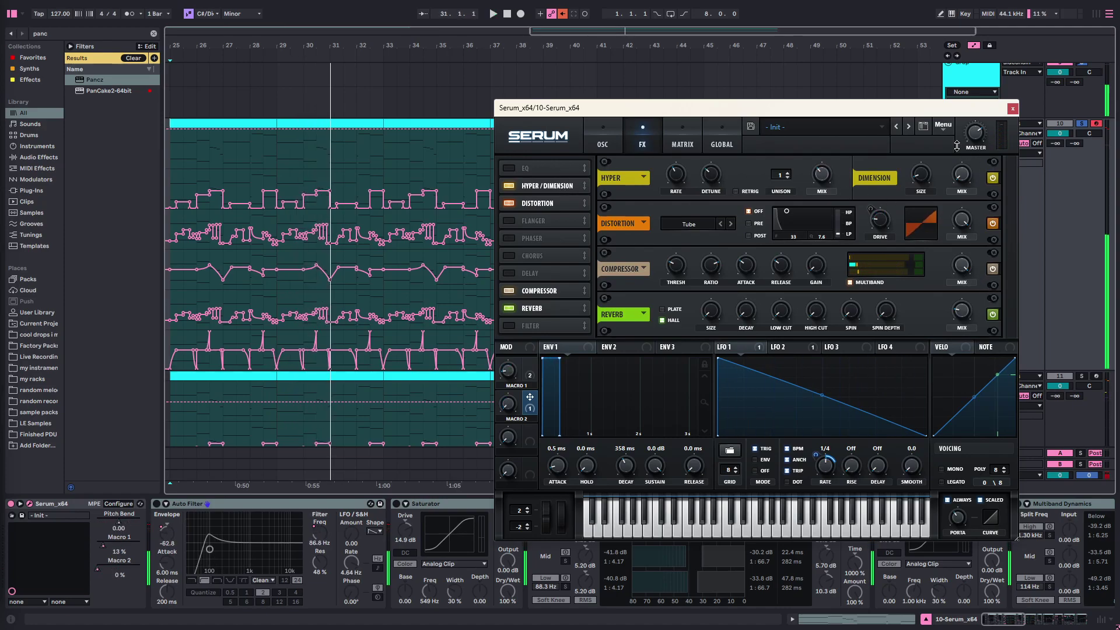
key("space")
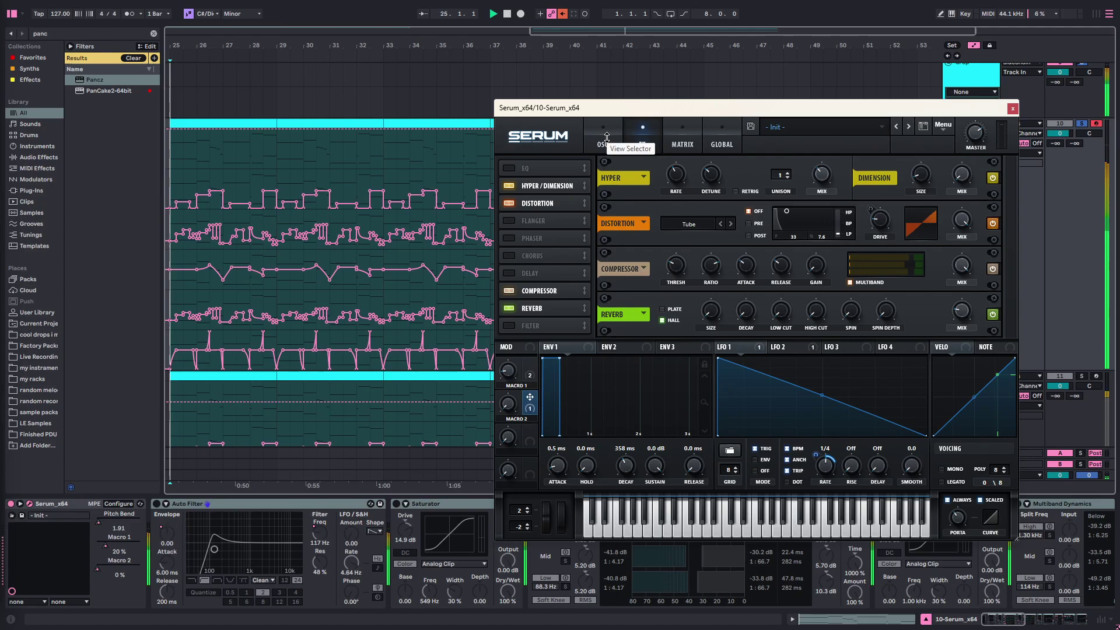
left_click(605, 135)
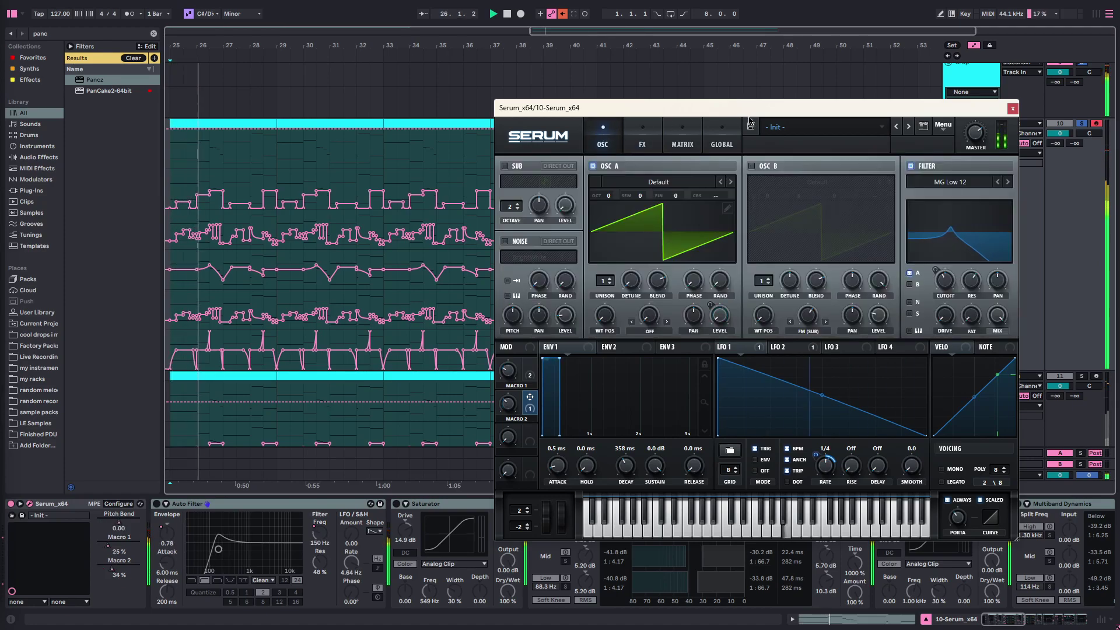
left_click(1013, 110)
Step: Start the drop from bar 25 and inspect track 10's Auto Filter and first Saturator
left_click(238, 509)
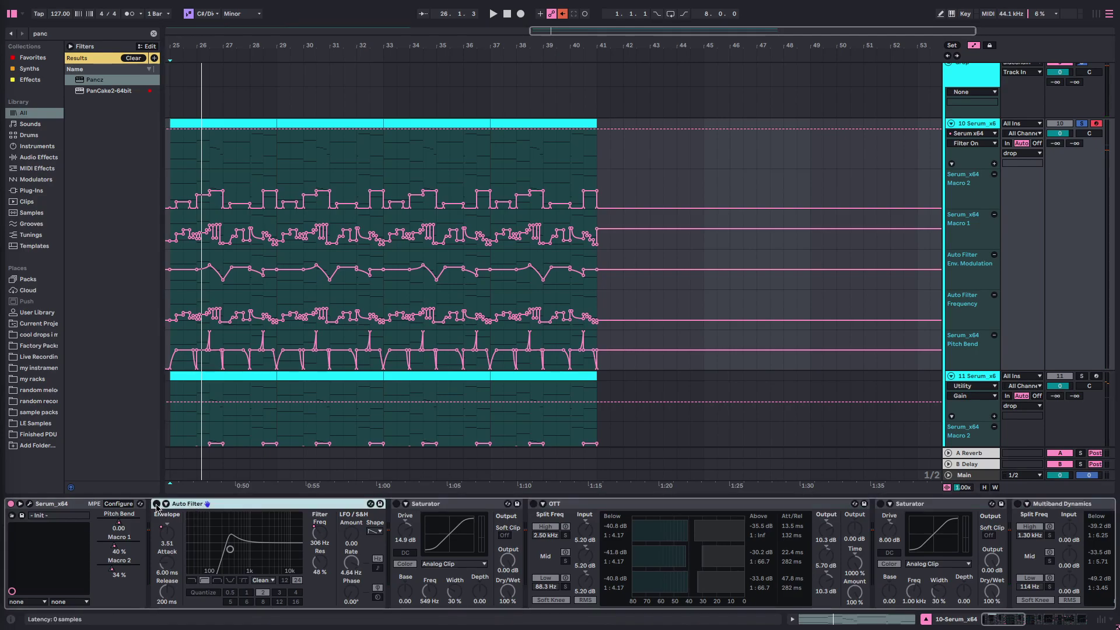
scroll(264, 505, "right", 3)
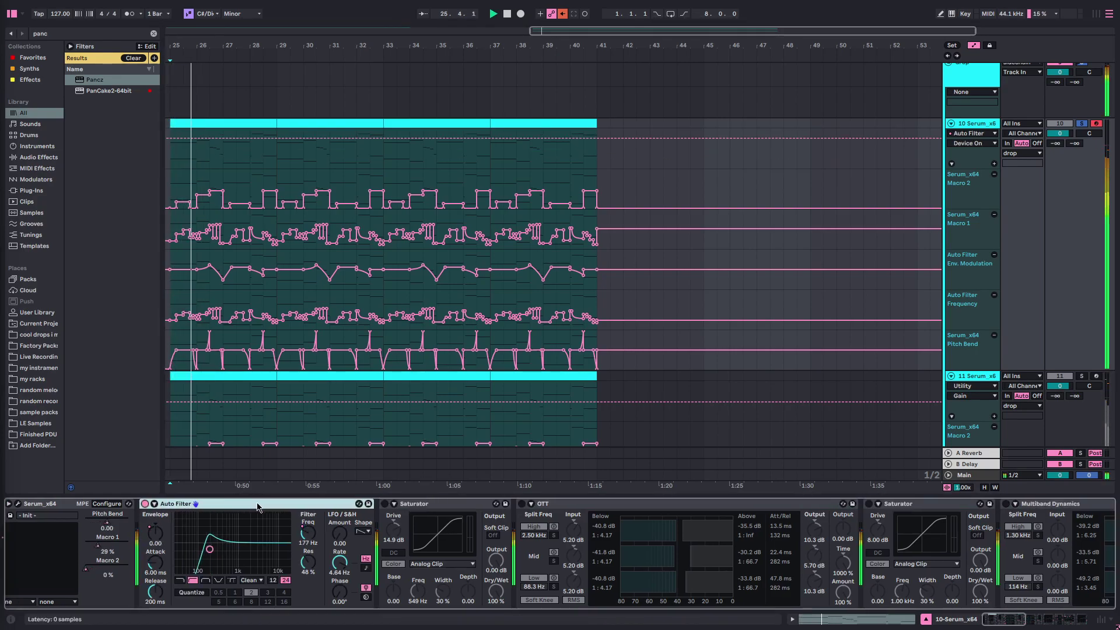
scroll(263, 505, "left", 3)
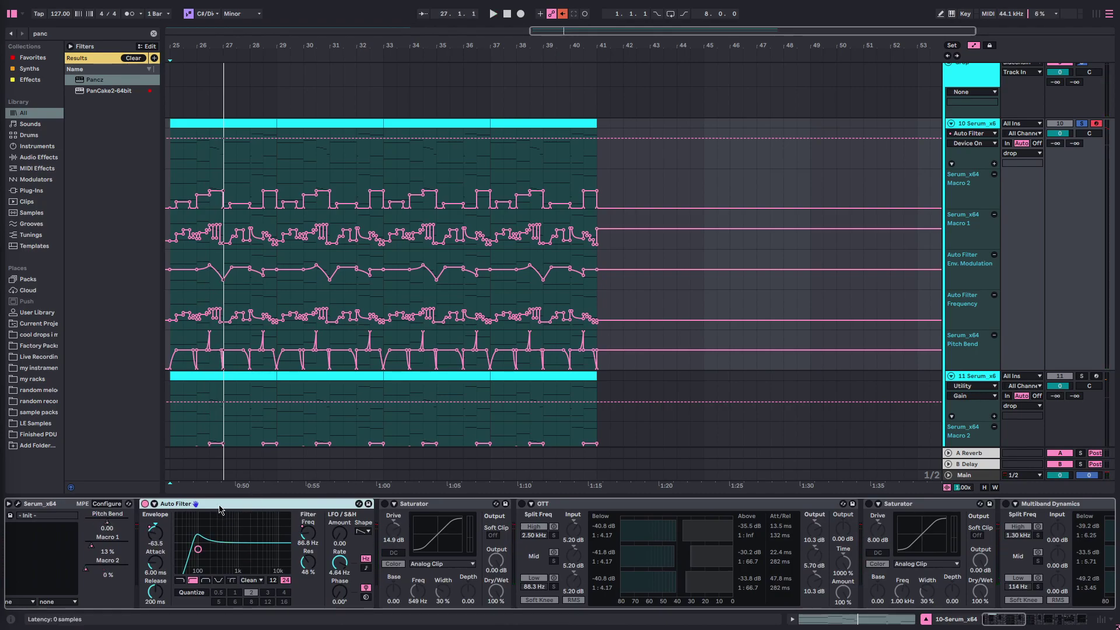
scroll(236, 509, "right", 2)
key("space")
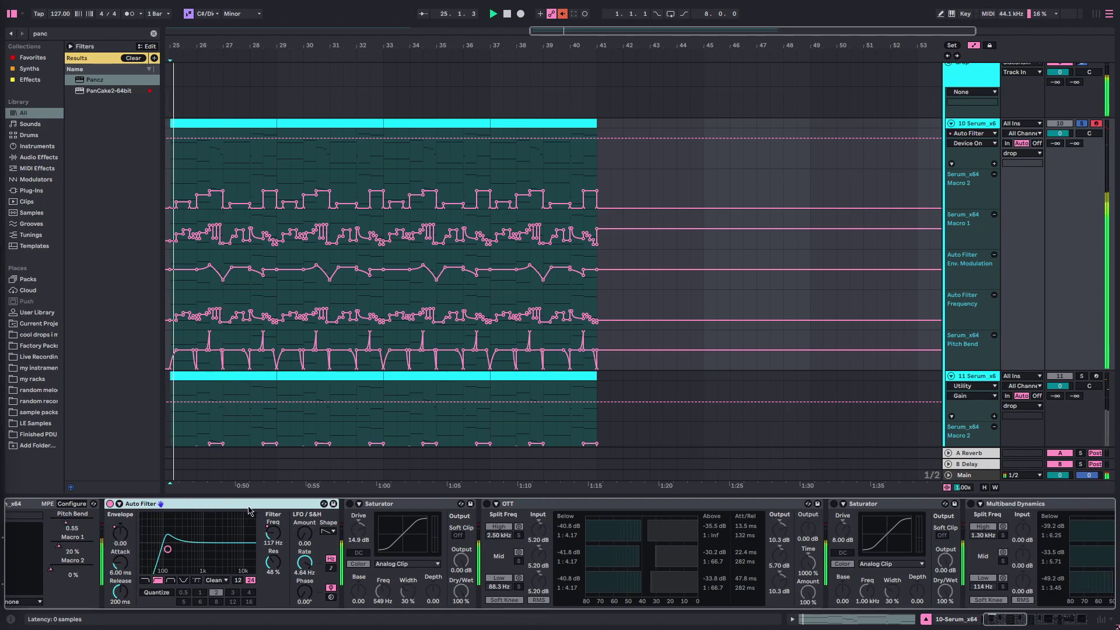
left_click(350, 505)
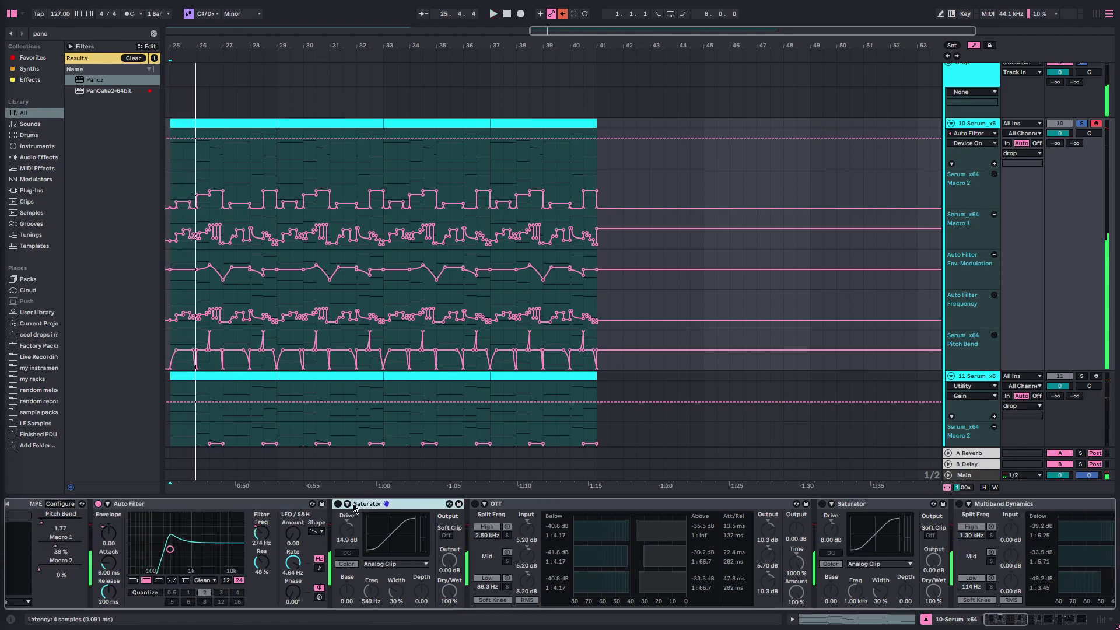
scroll(358, 505, "right", 2)
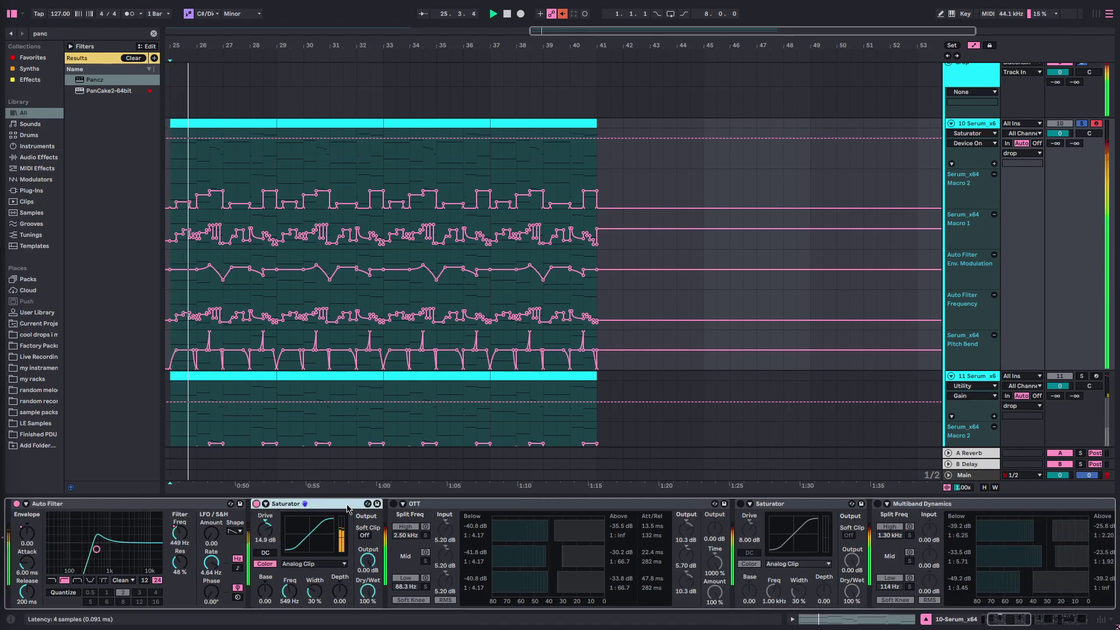
scroll(304, 508, "right", 2)
Step: Switch on OTT and Multiband Dynamics, inspecting the Saturators around them
left_click(413, 509)
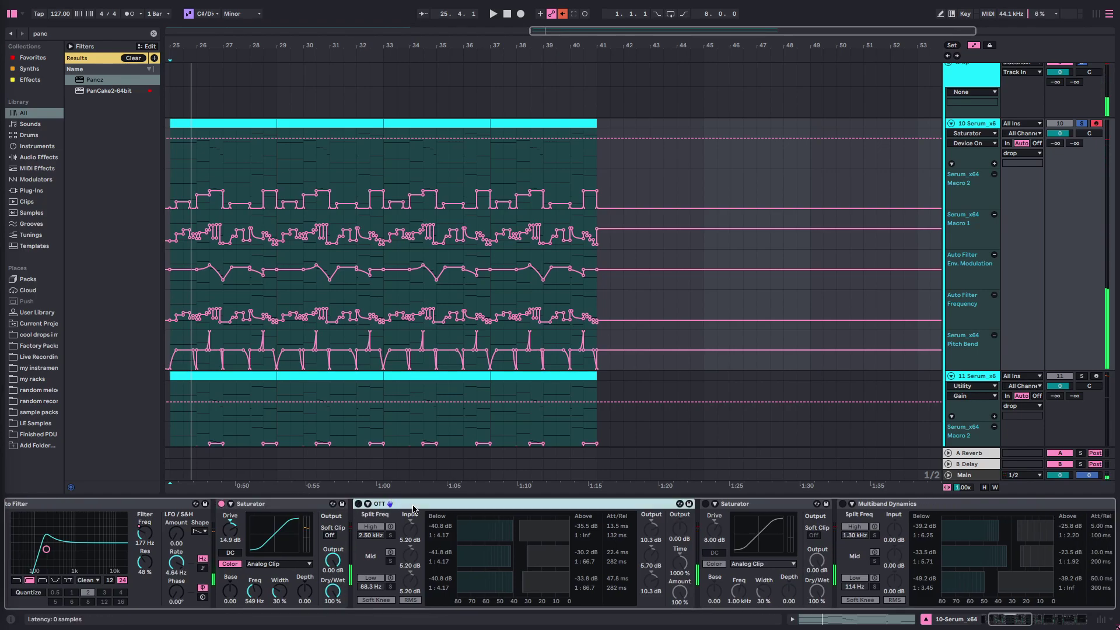
left_click(358, 504)
scroll(572, 511, "right", 4)
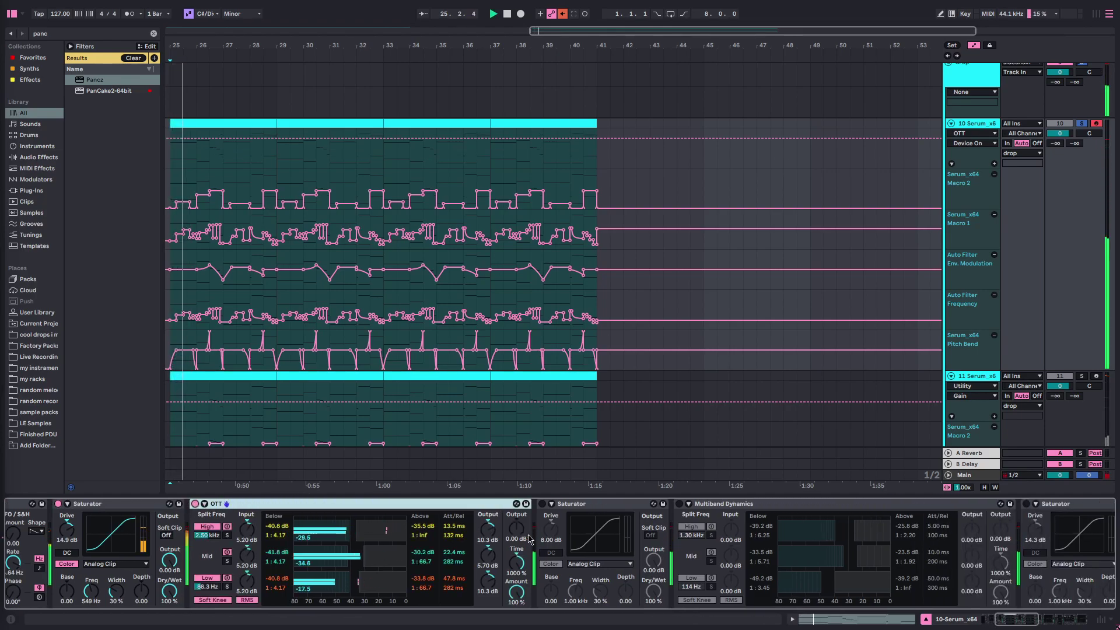
left_click(572, 511)
scroll(575, 509, "right", 4)
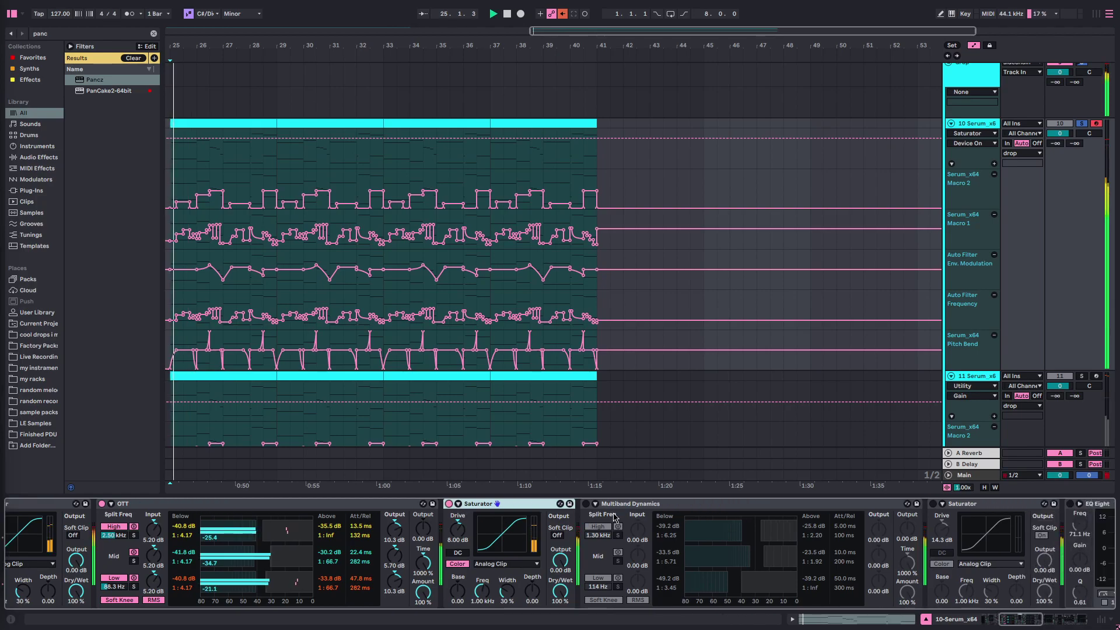
left_click(577, 505)
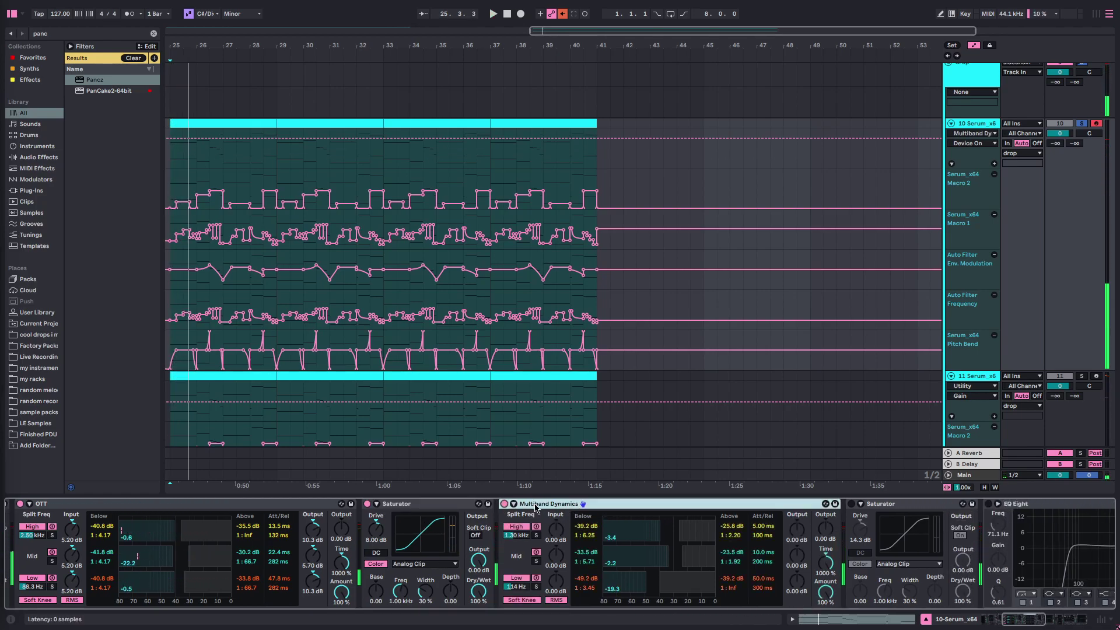
left_click(505, 504)
scroll(525, 508, "right", 4)
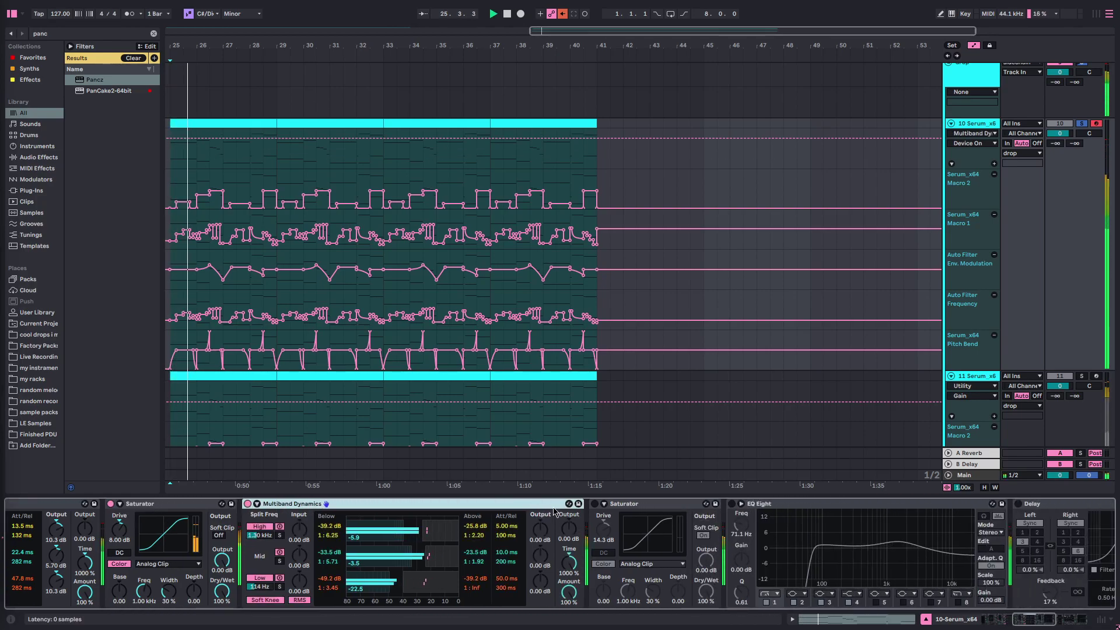
scroll(545, 509, "right", 2)
left_click(601, 506)
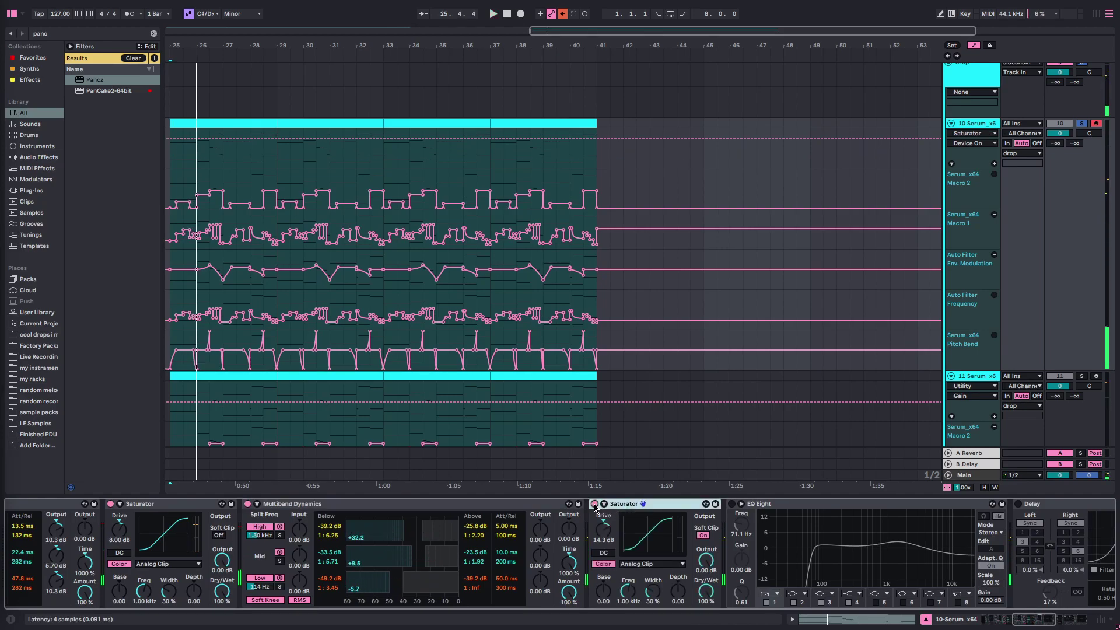
scroll(595, 506, "right", 4)
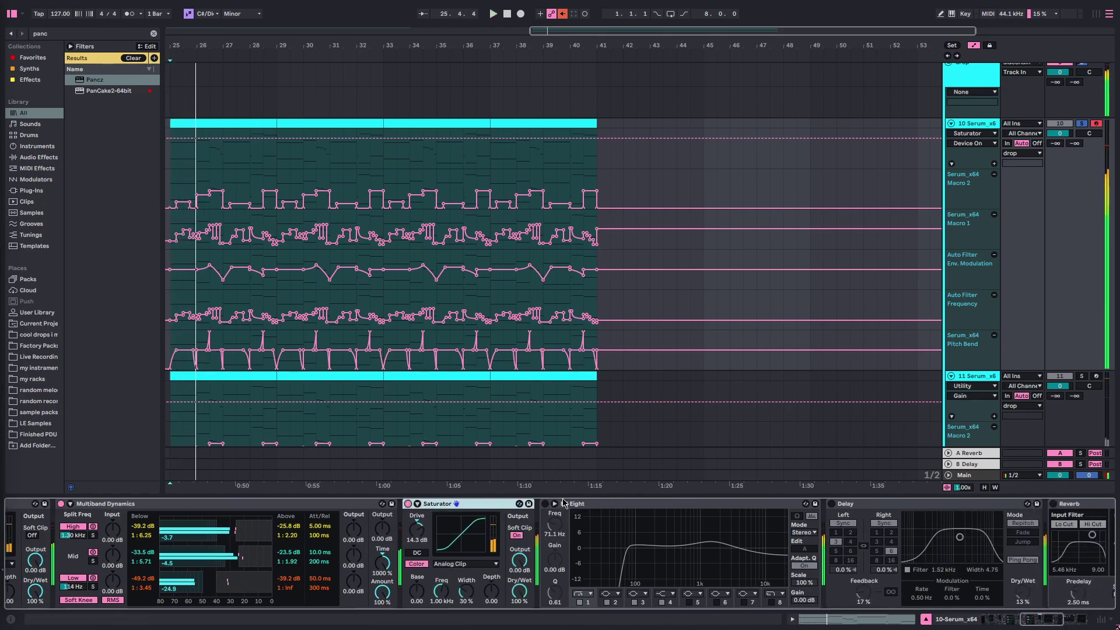
Step: Focus track 10's EQ Eight and Delay, show Reverb automation, and play the drop
left_click(564, 503)
scroll(584, 508, "right", 4)
left_click(675, 506)
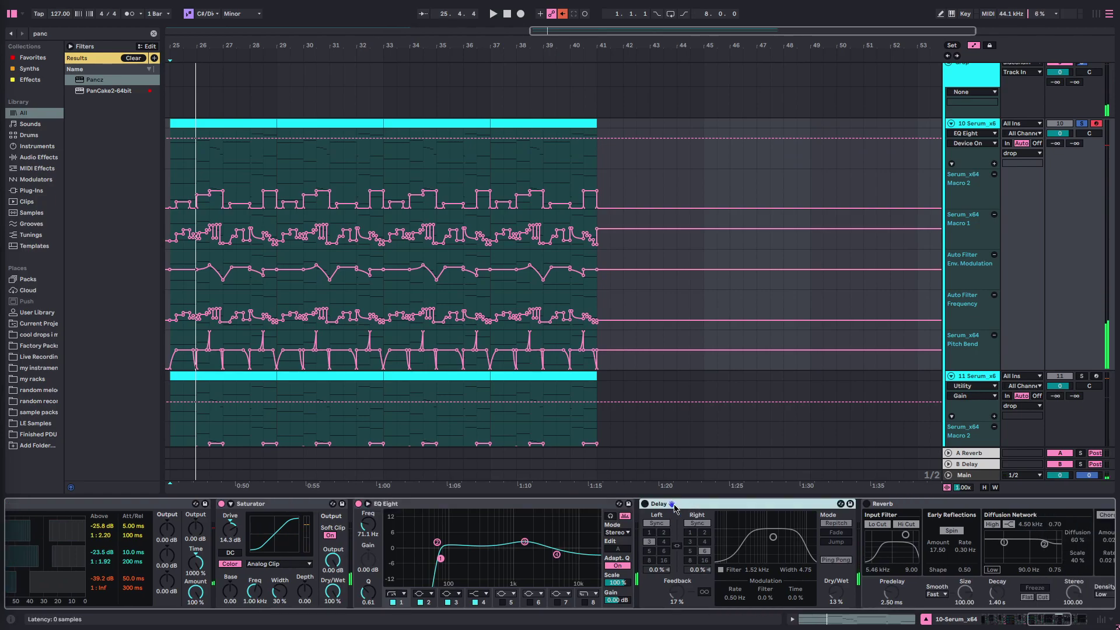
scroll(795, 518, "right", 3)
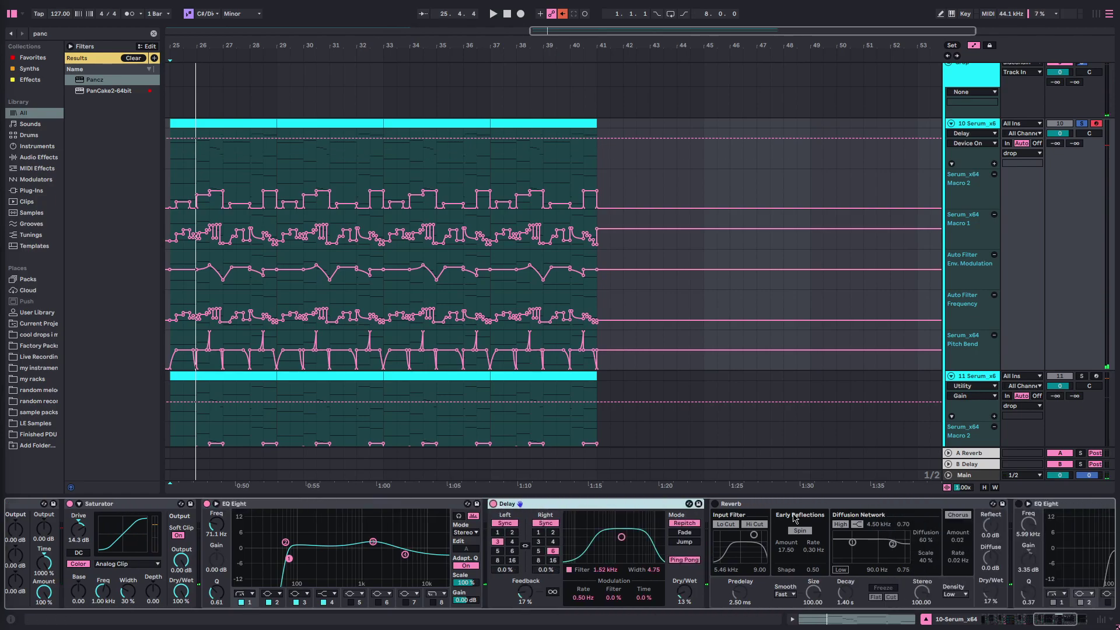
left_click(720, 510)
scroll(826, 507, "right", 5)
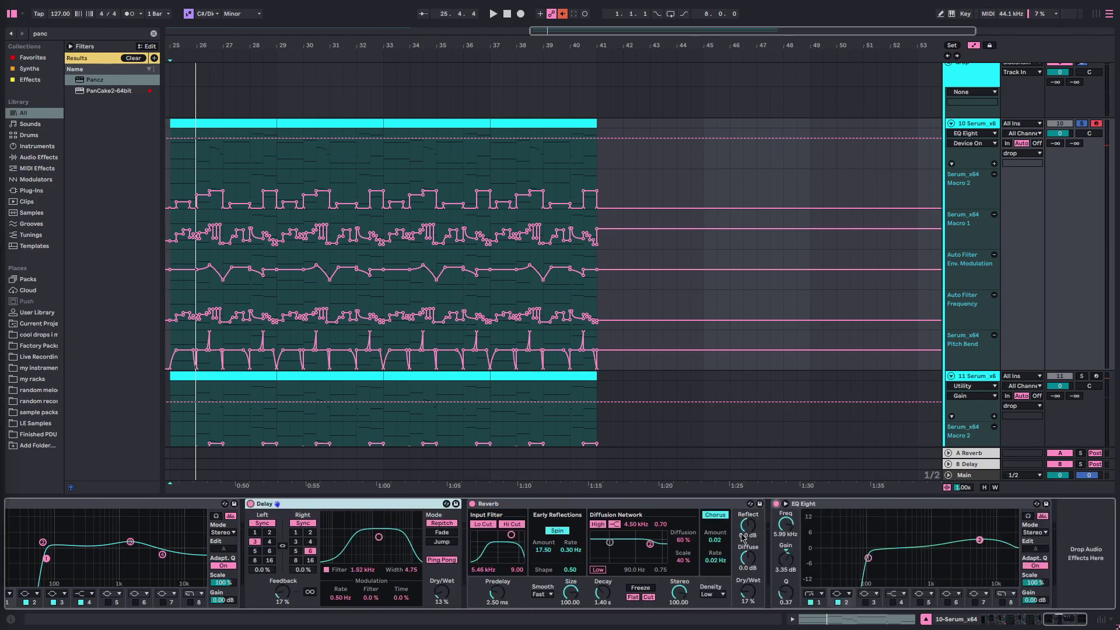
key("space")
scroll(750, 519, "left", 2)
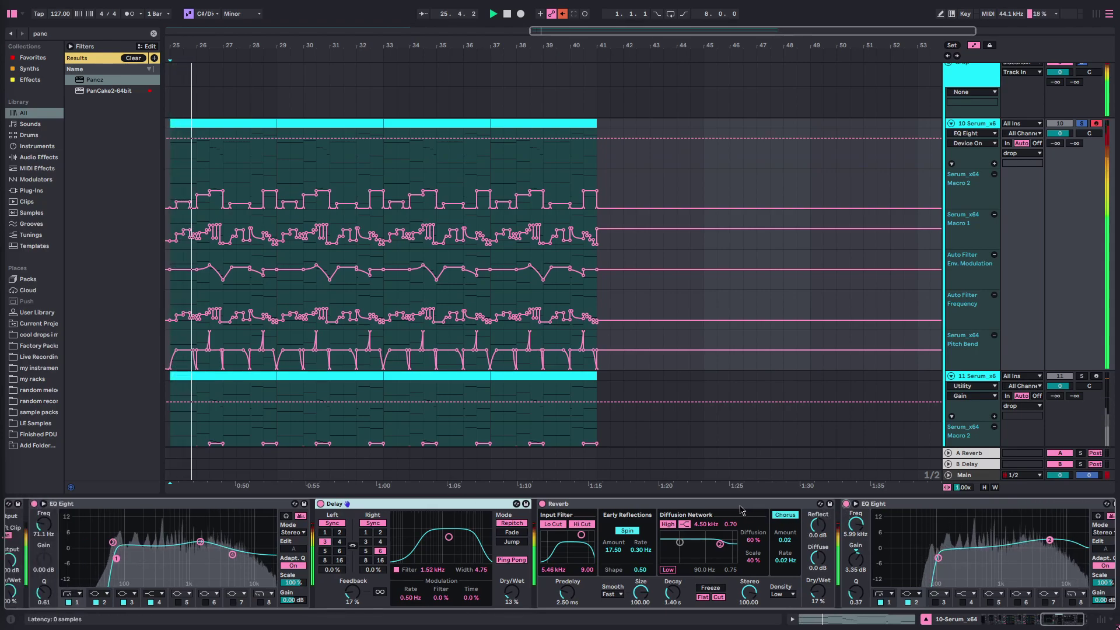
scroll(738, 506, "right", 1)
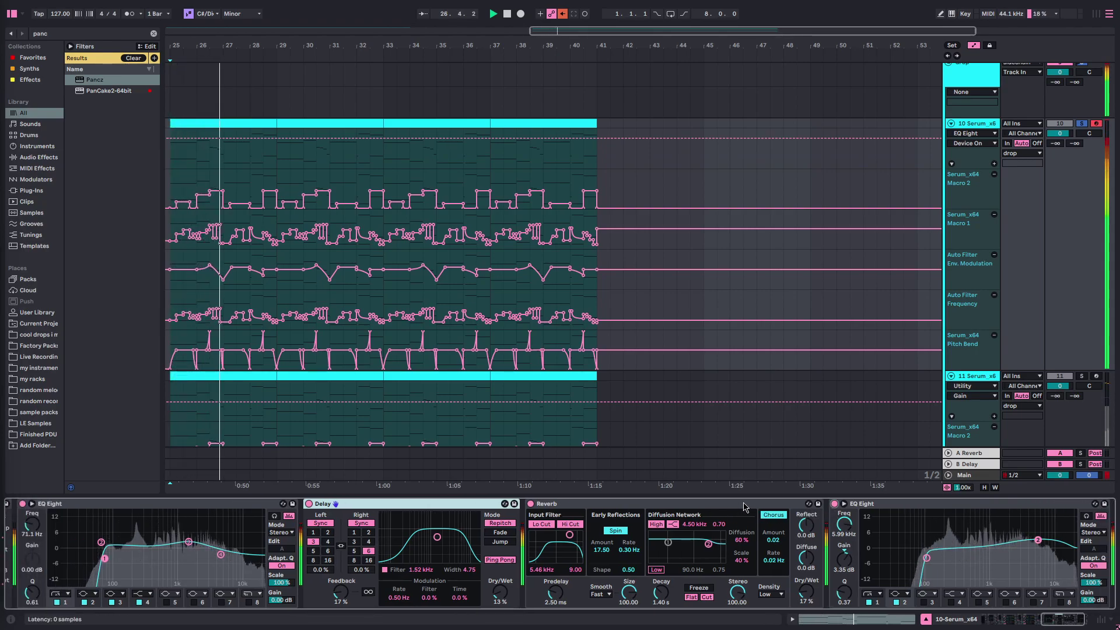
scroll(750, 507, "right", 2)
scroll(757, 508, "left", 1)
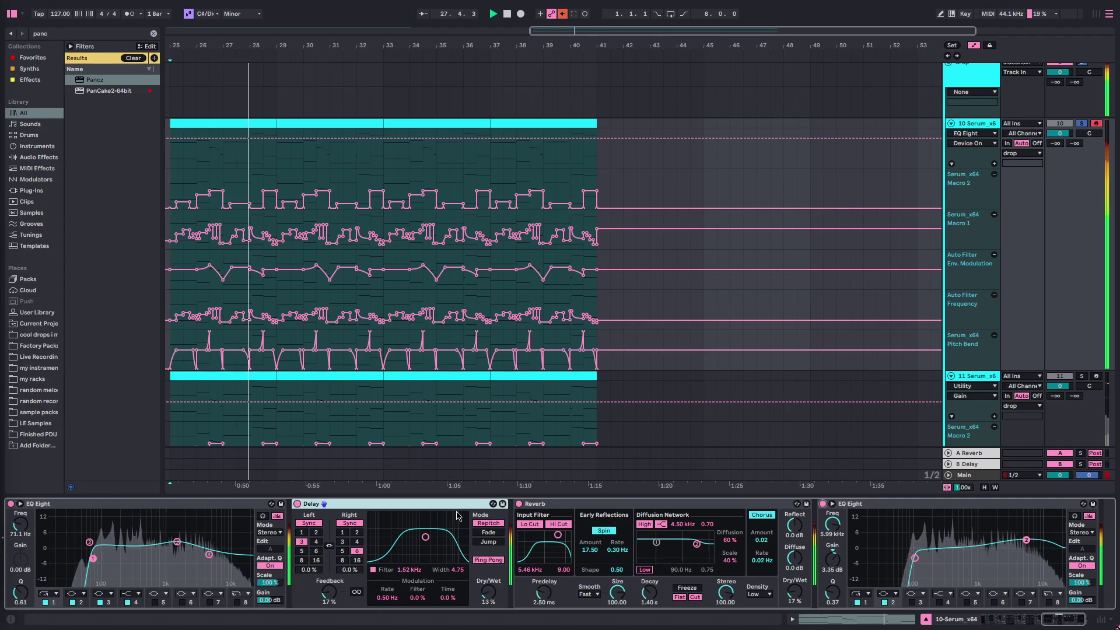
scroll(505, 422, "left", 3)
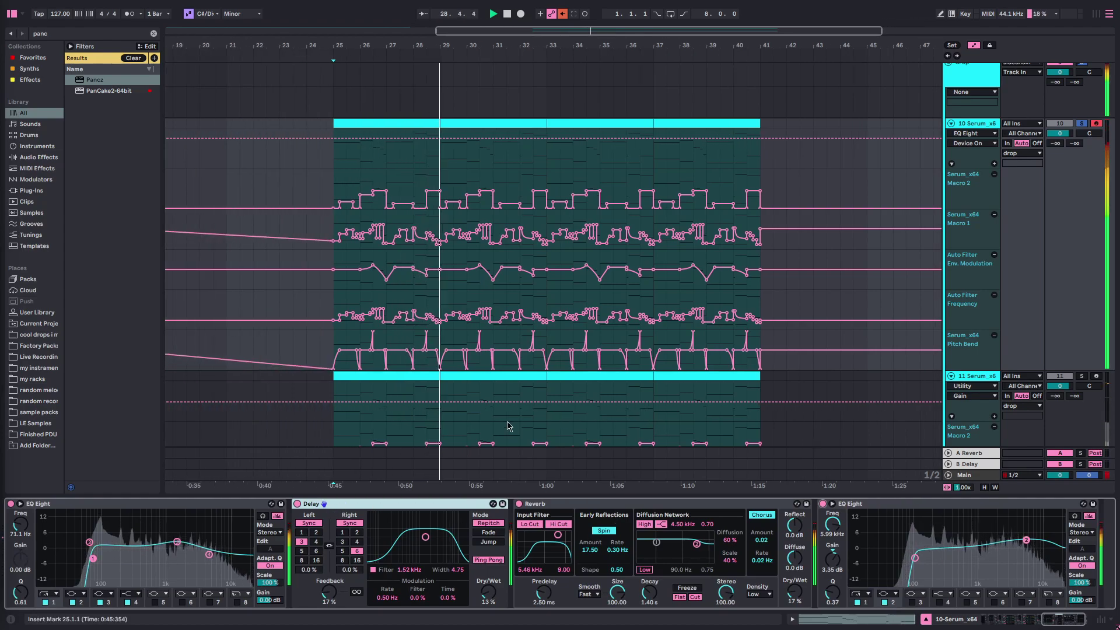
Step: Stop playback, select the drop clip's range on track 10, and duplicate the track with Ctrl+D
key("space")
scroll(507, 528, "left", 5)
scroll(506, 528, "left", 8)
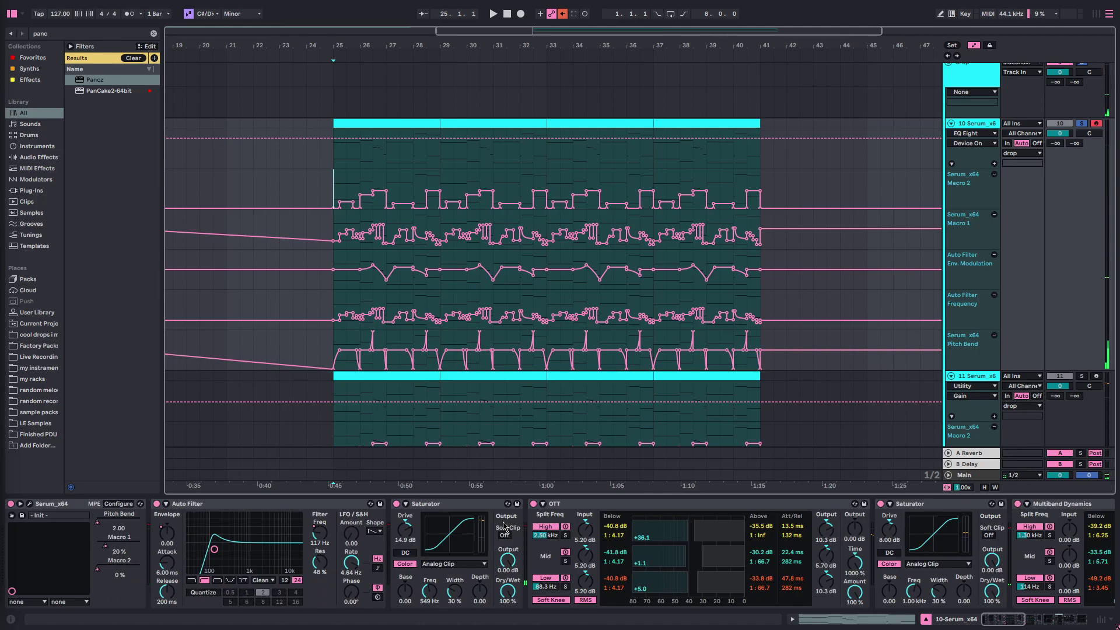
scroll(505, 525, "right", 15)
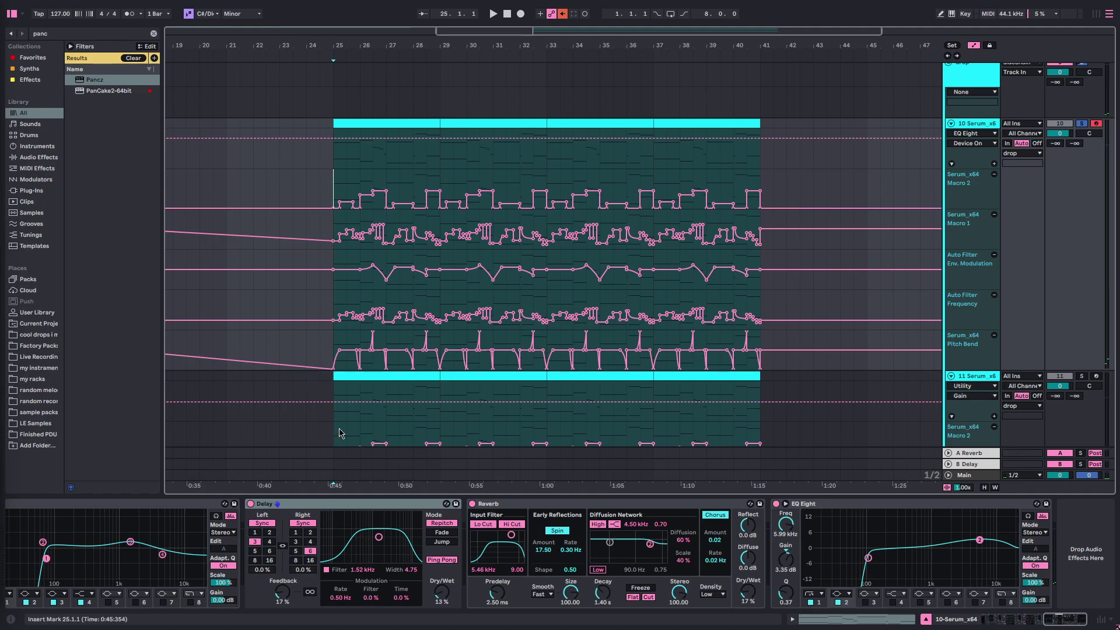
scroll(340, 433, "up", 5)
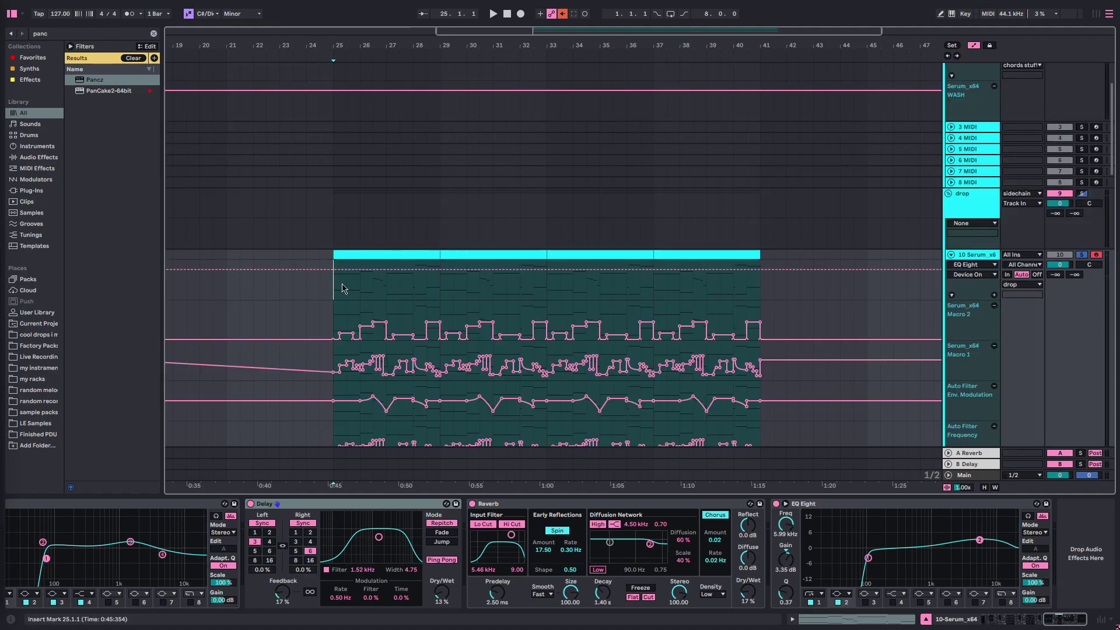
left_click_drag(342, 289, 771, 297)
key("ctrl+d")
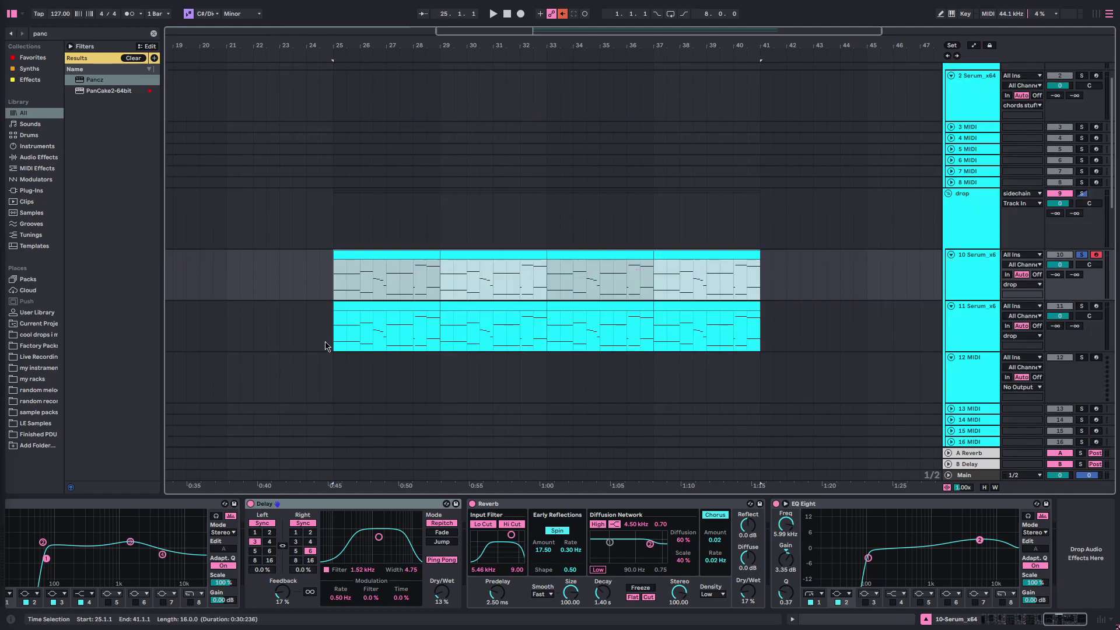
Step: Play both layers and set OSC A's octave to -1 in track 11's Serum editor
left_click(325, 346)
key("space")
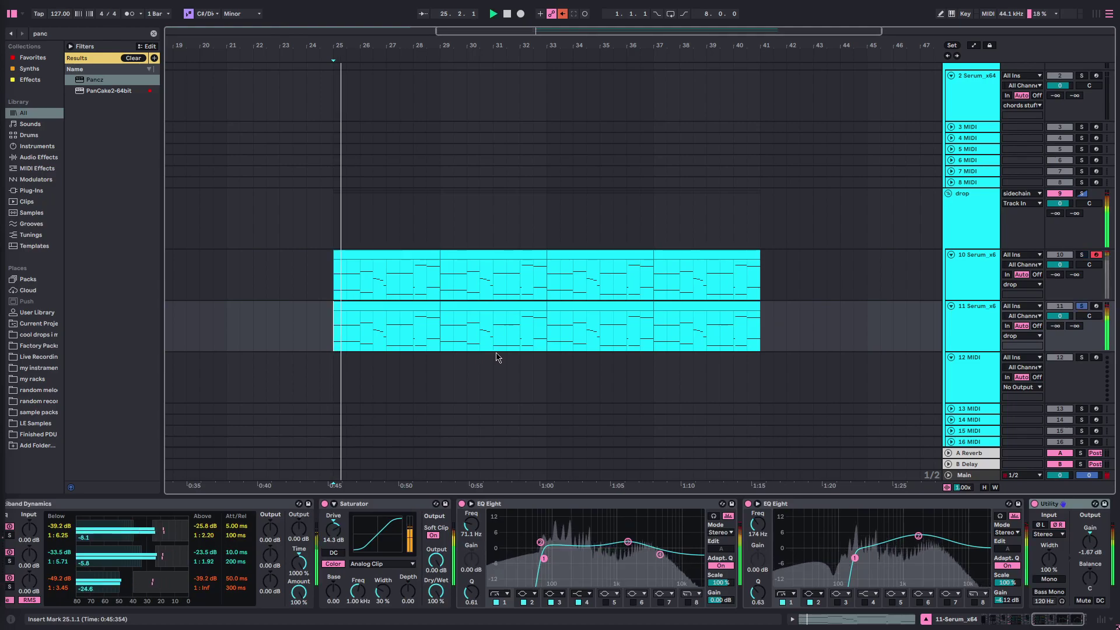
scroll(810, 559, "right", 2)
scroll(525, 535, "left", 10)
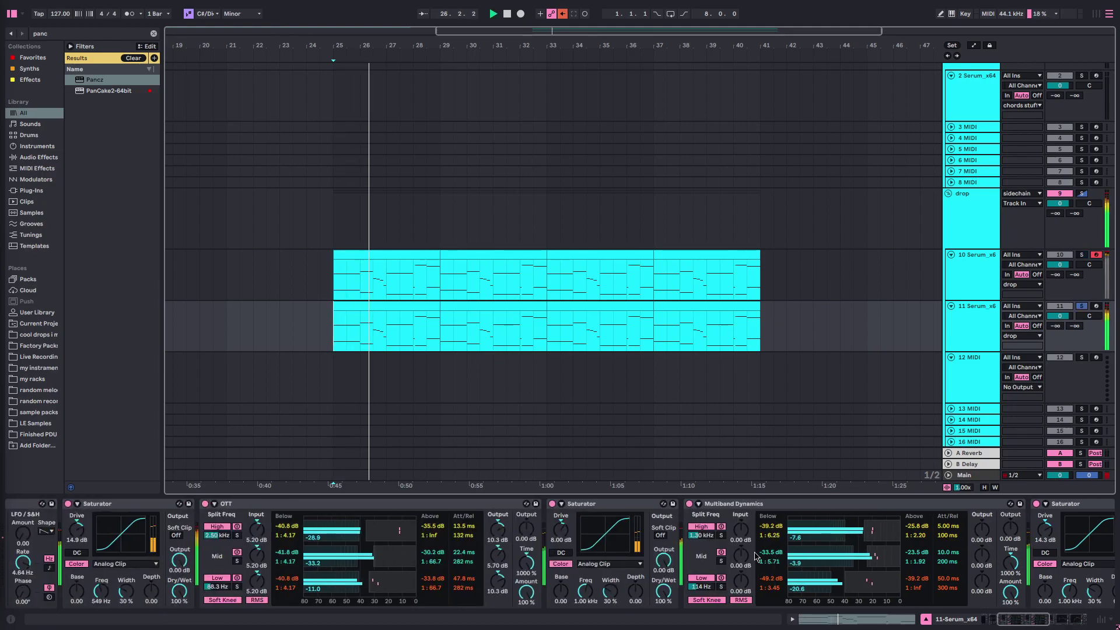
left_click(30, 505)
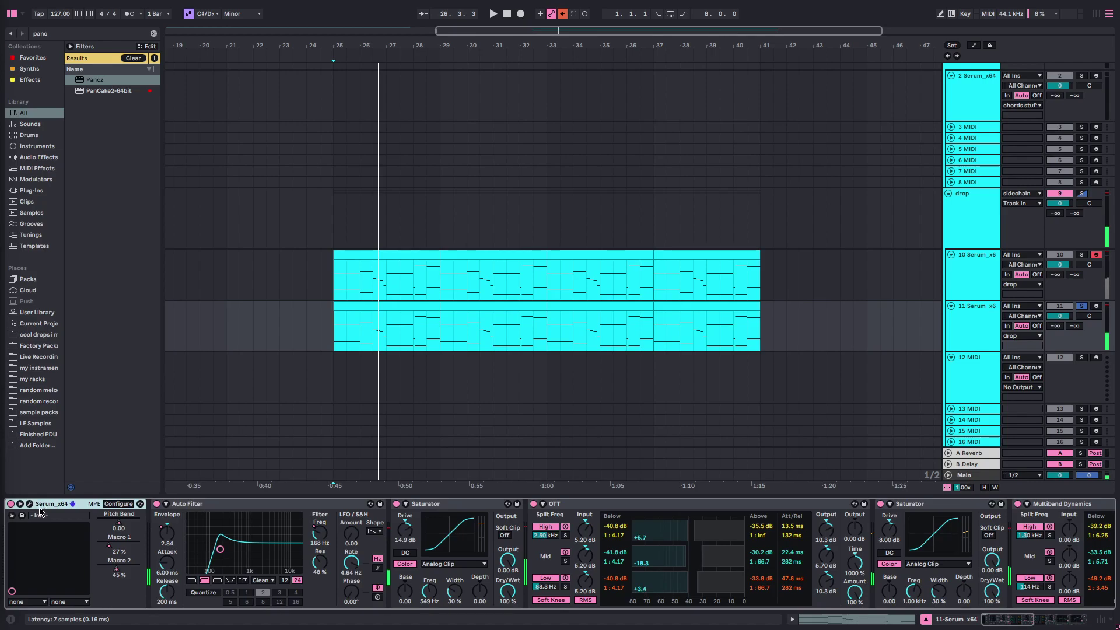
left_click_drag(334, 191, 344, 185)
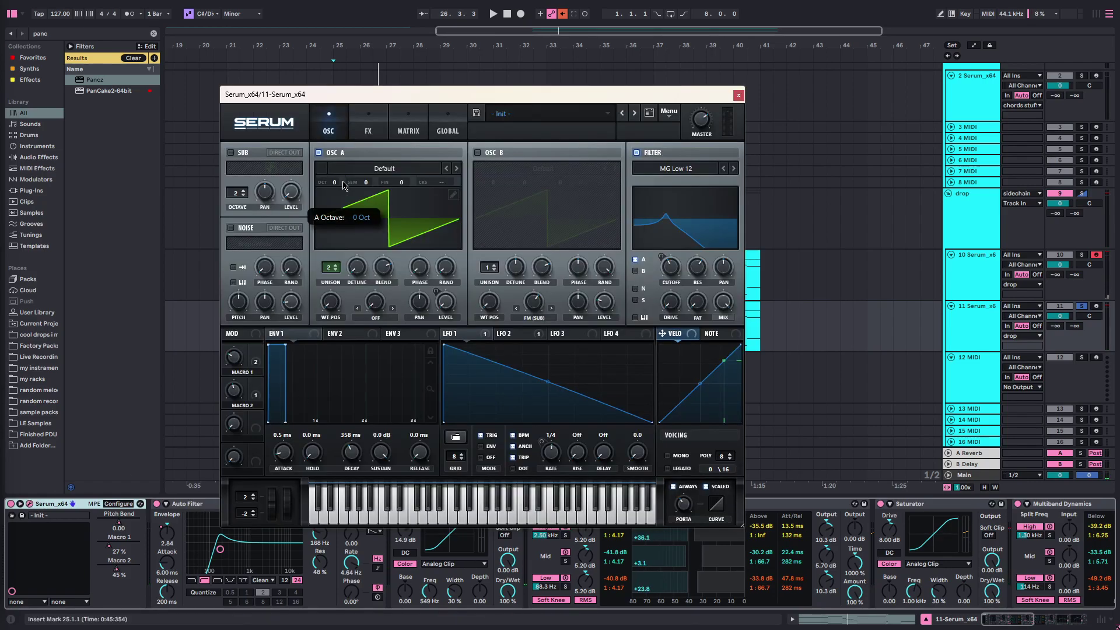
Step: Reopen track 11's Serum, try OSC A unison at 3, return it to 2, and close the editor
left_click(738, 96)
scroll(896, 536, "right", 10)
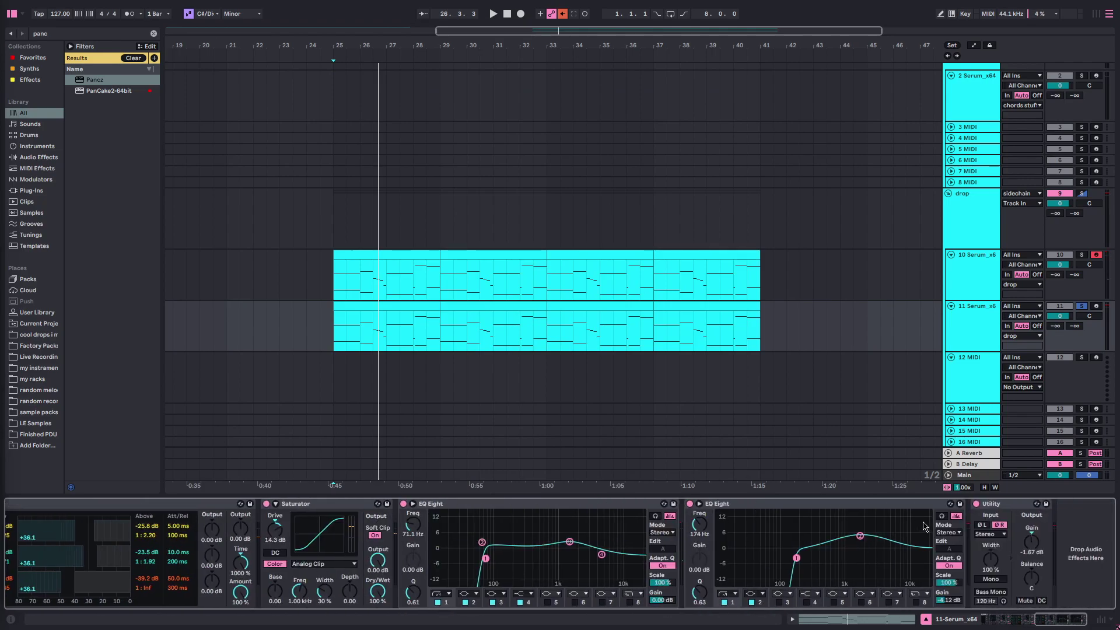
scroll(993, 508, "left", 10)
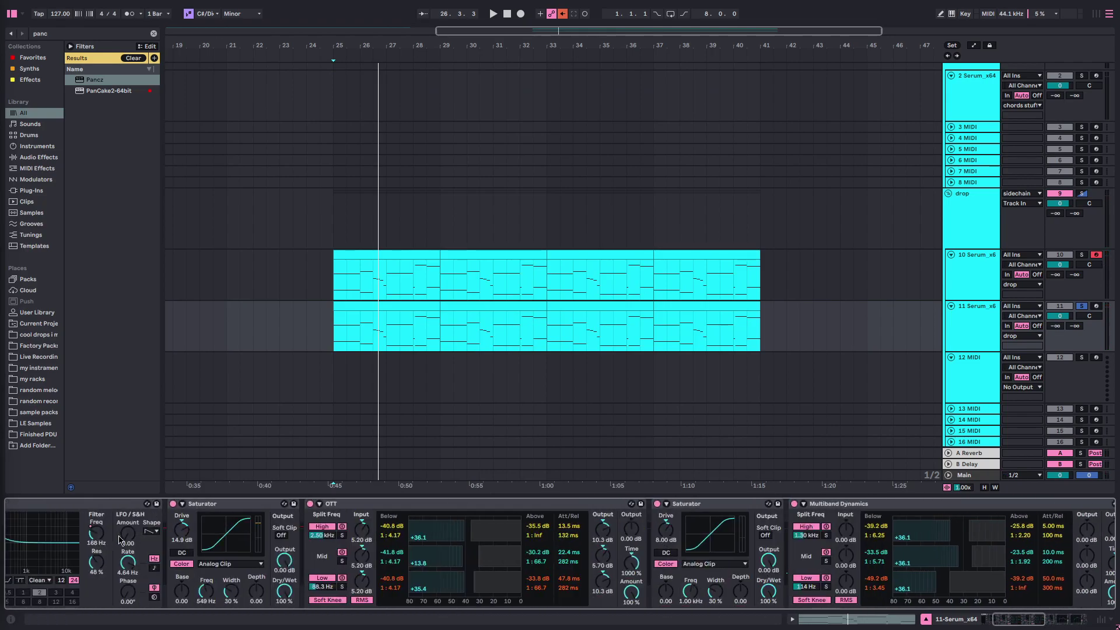
left_click(30, 503)
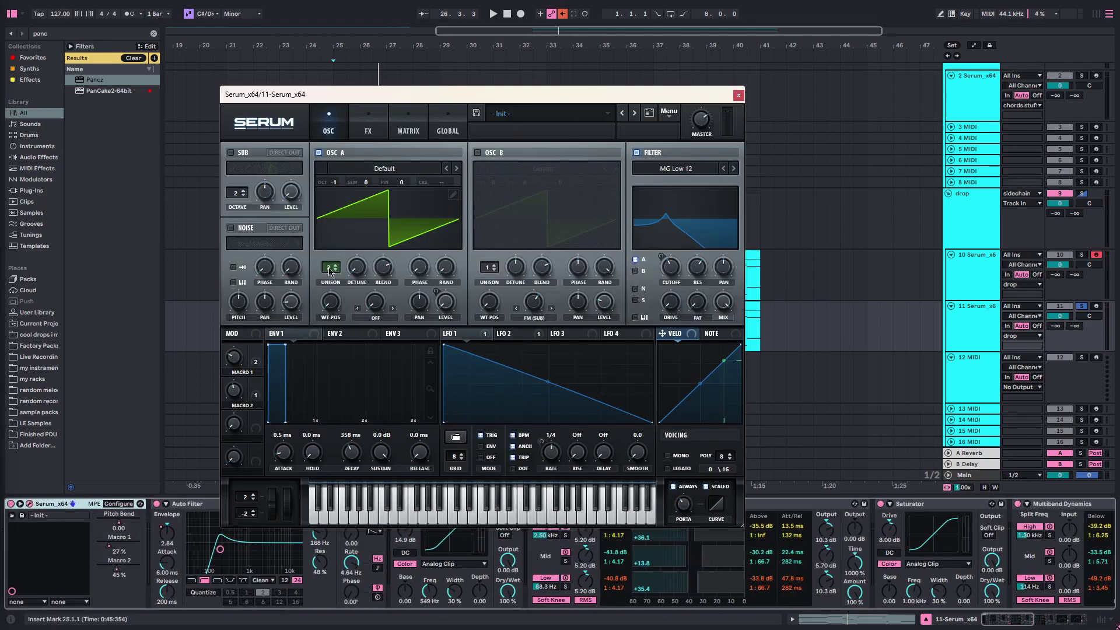
left_click(330, 271)
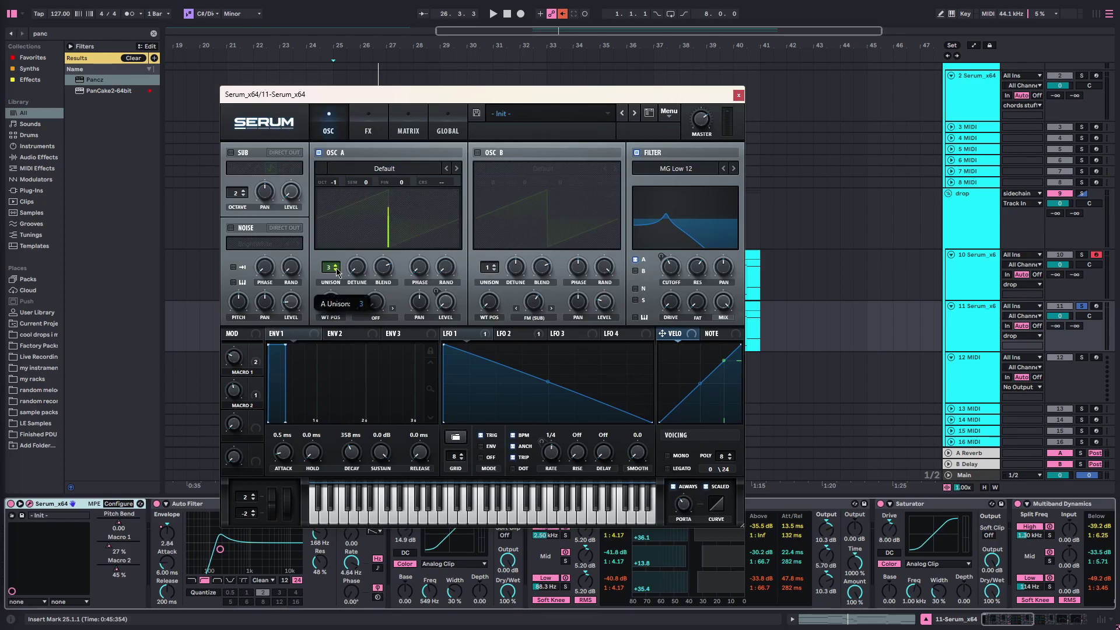
left_click(337, 272)
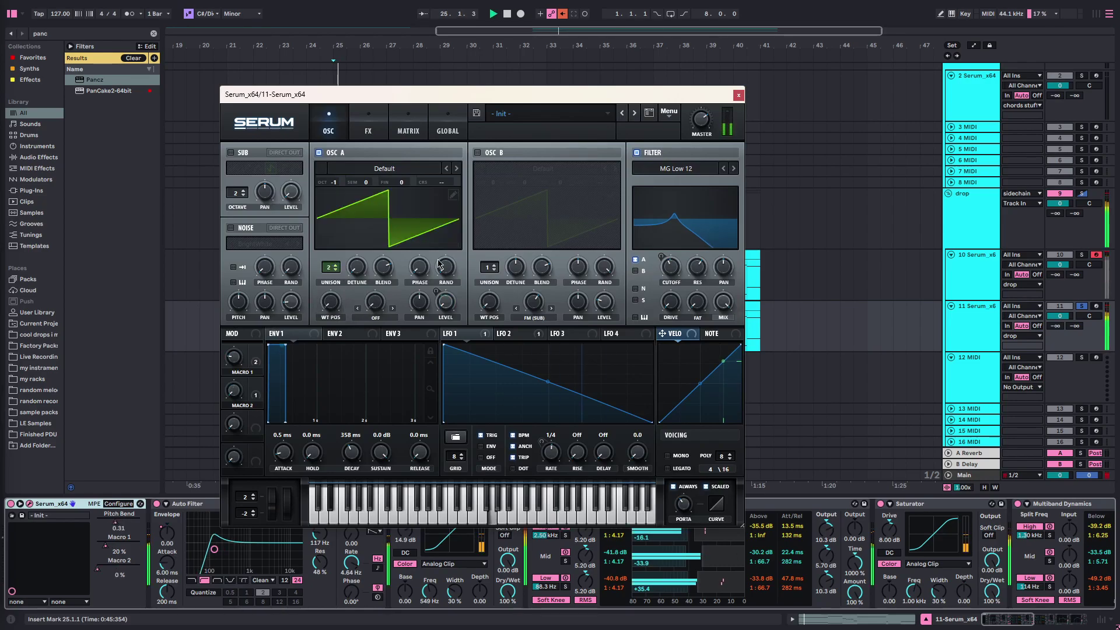
key("ctrl+alt+p")
Step: Select a 4-bar range in track 11's clip and set the playback start at bar 25
scroll(837, 550, "right", 3)
scroll(837, 550, "right", 8)
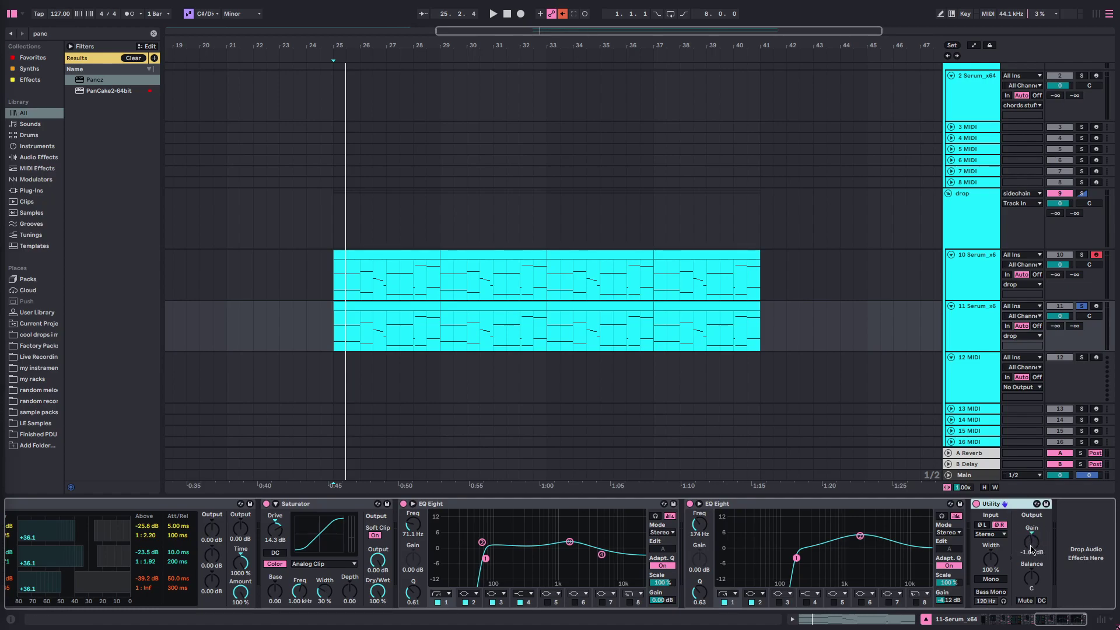
left_click_drag(417, 351, 335, 326)
left_click(335, 298)
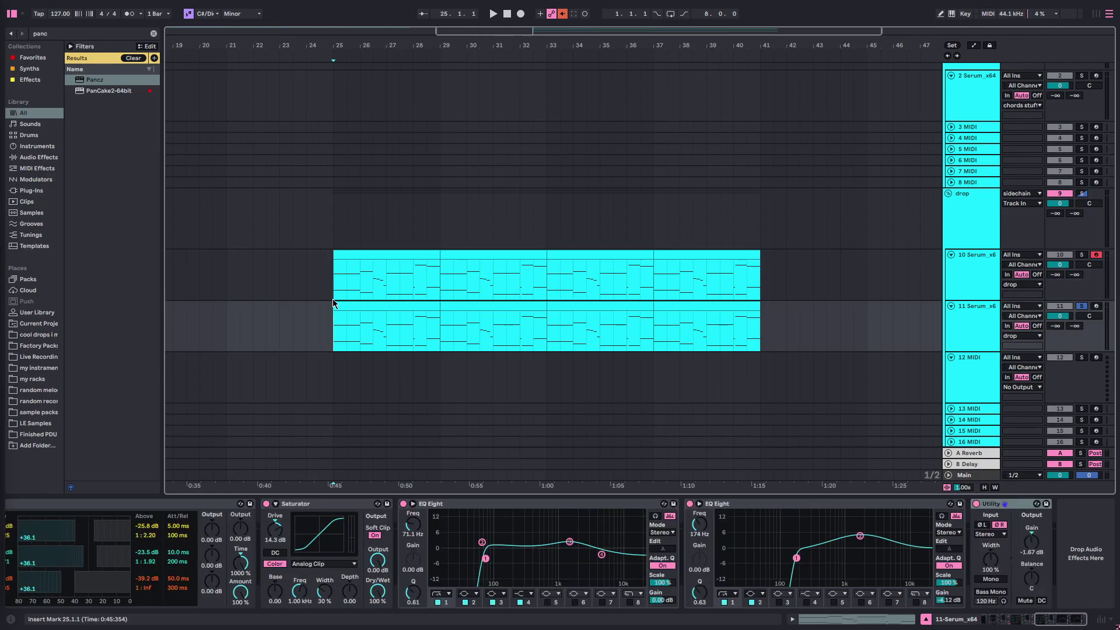
Step: Play the layered drop from bar 25, checking track 10's chain before showing track 11's Utility-ended chain
key("space")
left_click(336, 293)
left_click(333, 327)
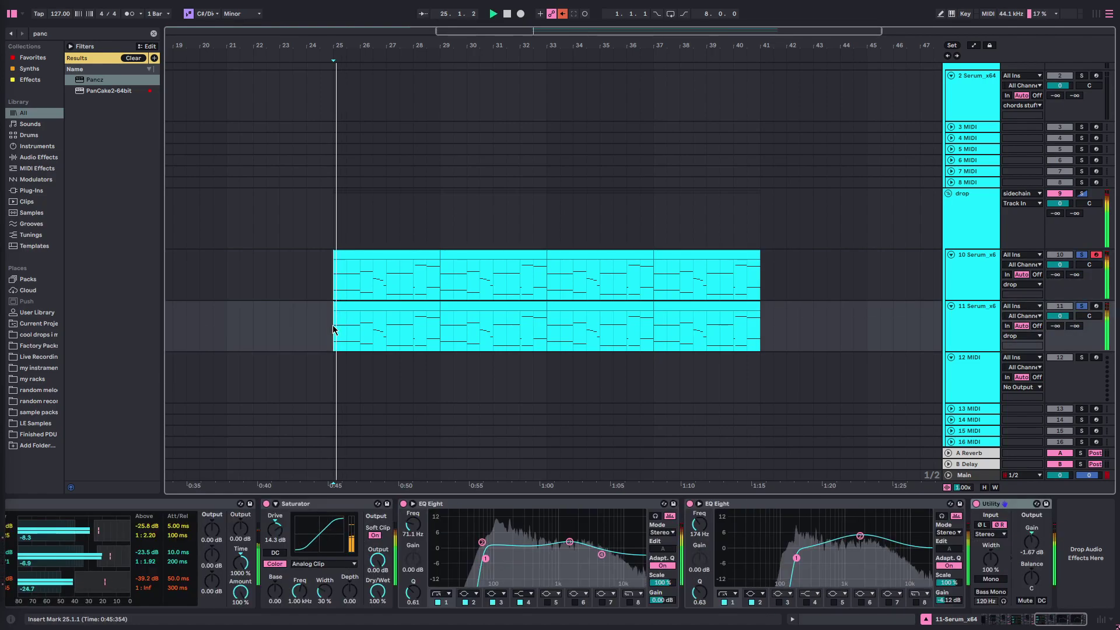
scroll(338, 325, "down", 3)
scroll(395, 342, "left", 3)
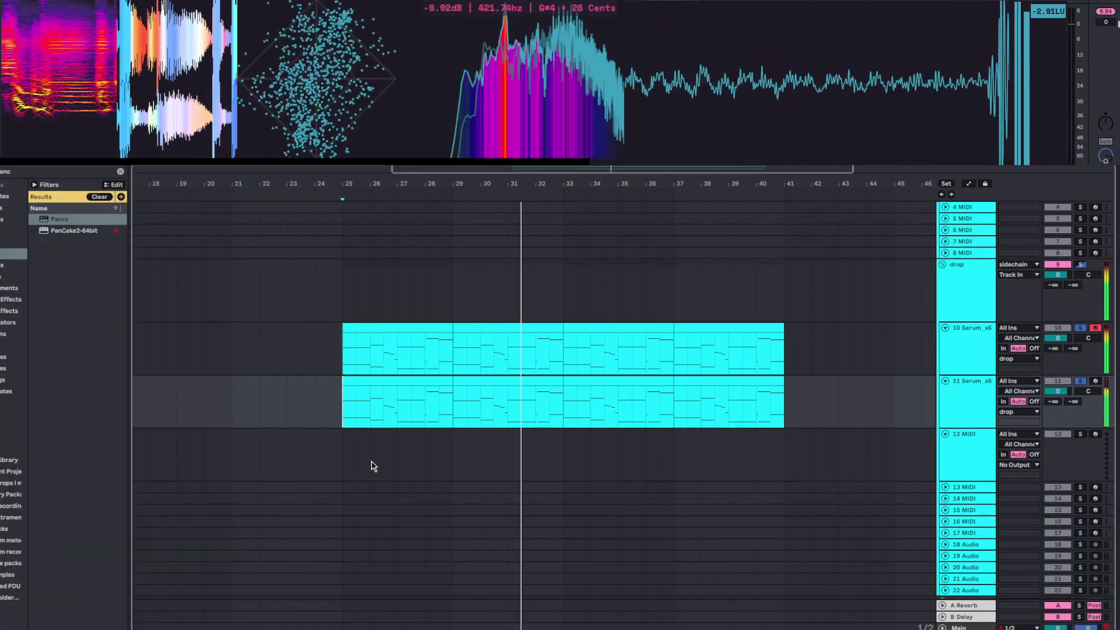
left_click(342, 355)
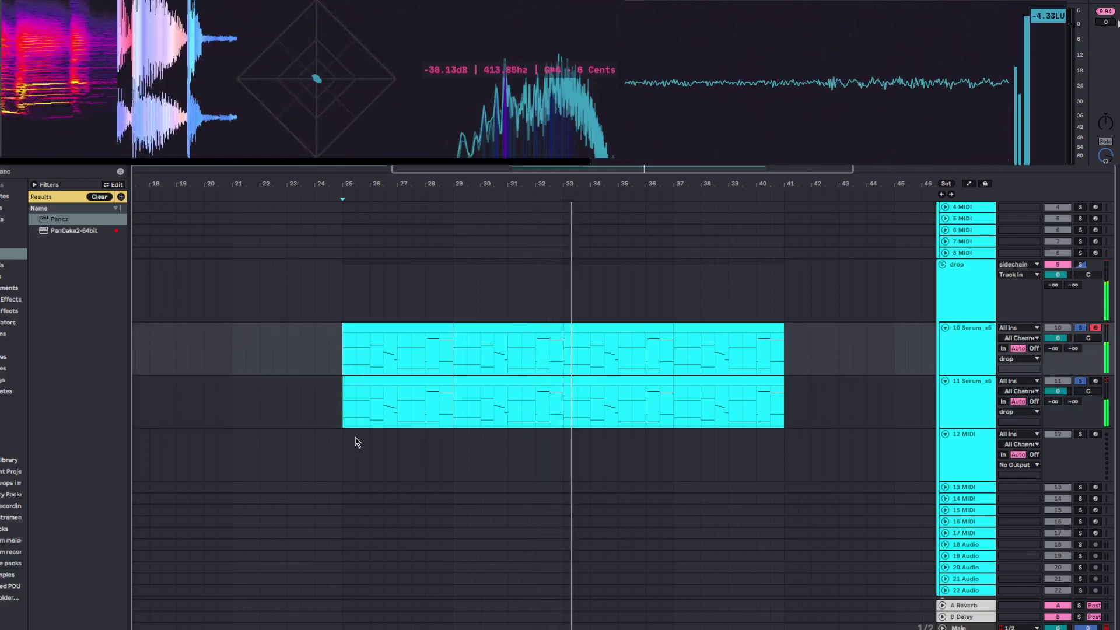
scroll(358, 442, "down", 3)
key("space")
key("space")
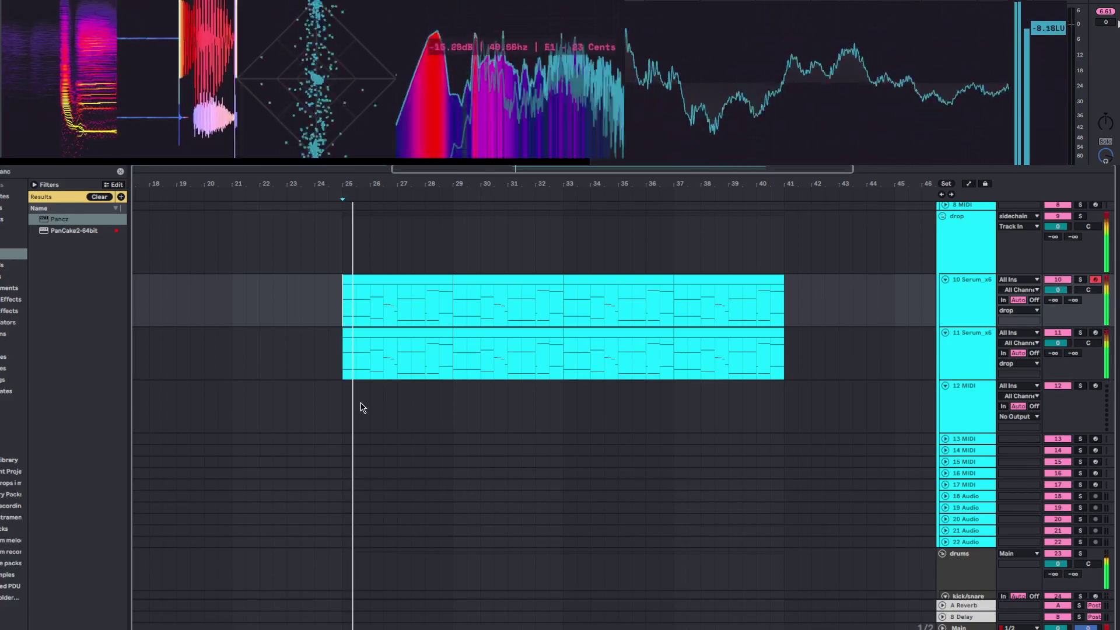